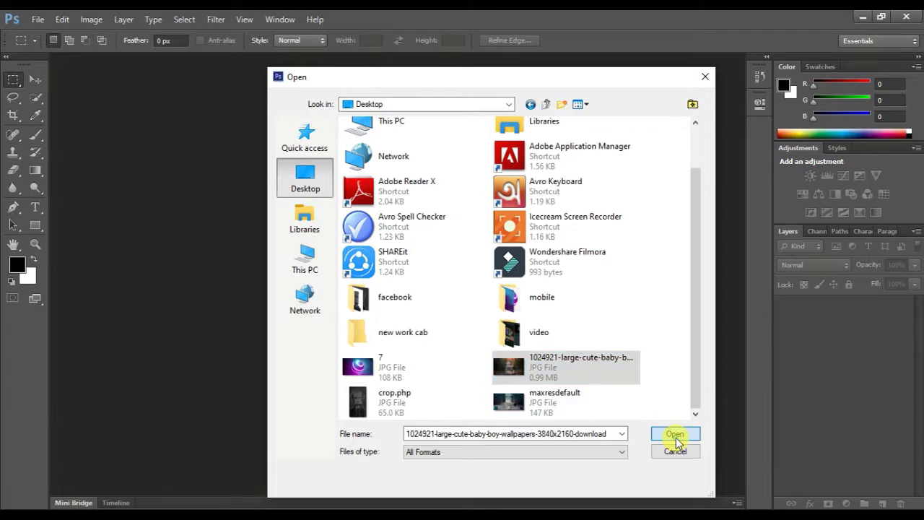
# Open the 1024921-large-cute-baby-boy wallpaper JPG and convert its Background into a regular, unlocked layer
pyautogui.click(672, 434)
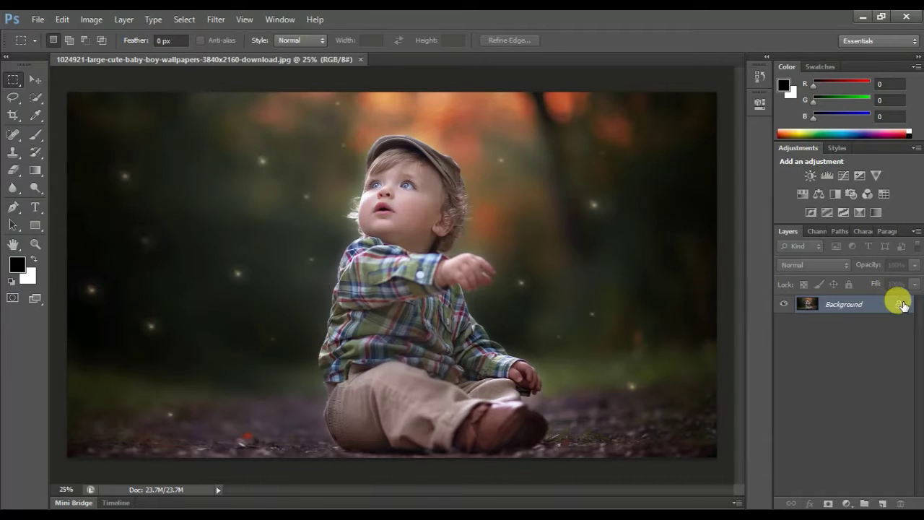
pyautogui.doubleClick(902, 304)
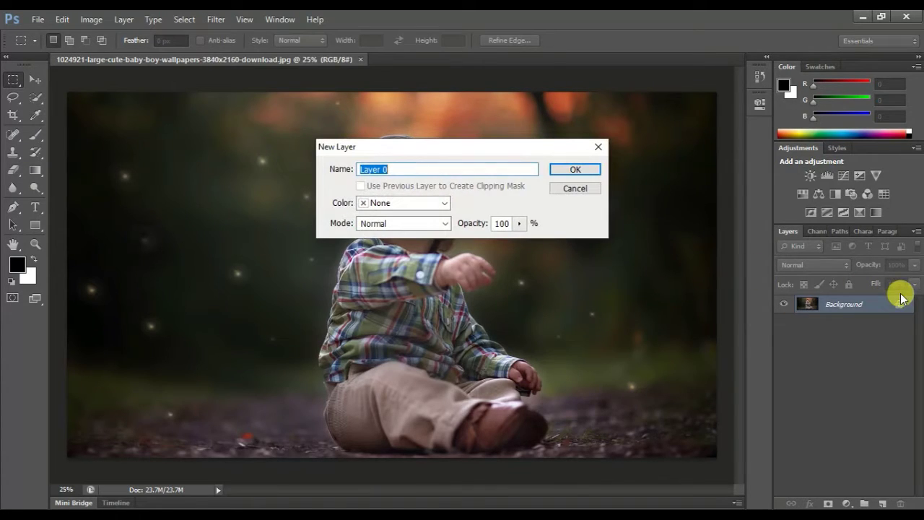
pyautogui.click(596, 174)
# Duplicate the photo layer and roughly select the whole boy on the copy with the Quick Selection tool
pyautogui.moveTo(855, 306); pyautogui.dragTo(884, 503)
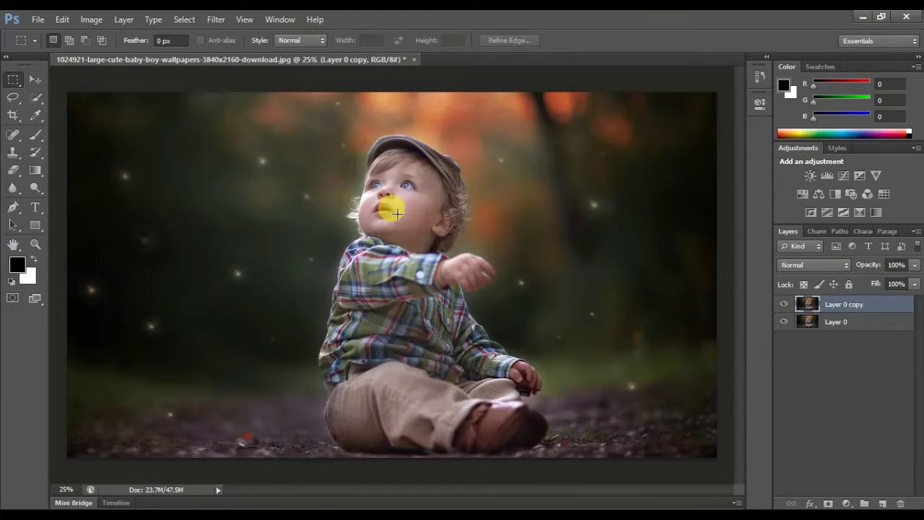
pyautogui.click(34, 97)
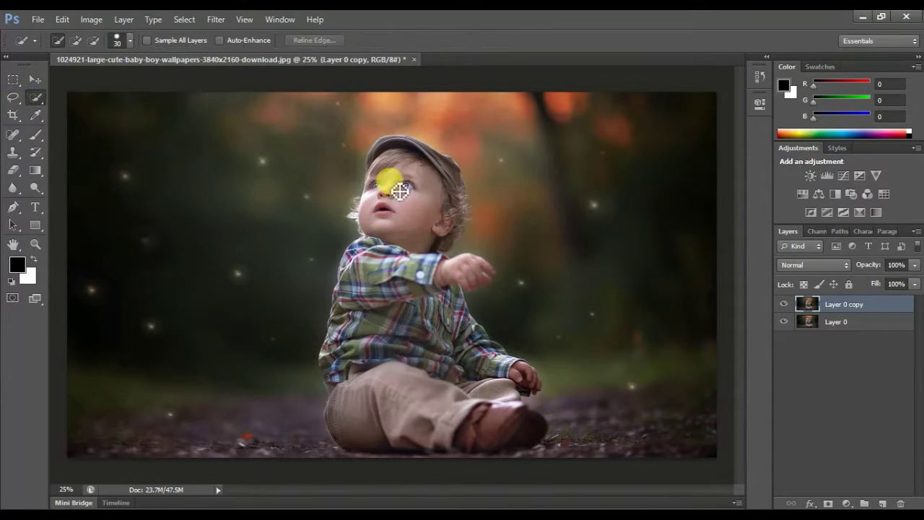
pyautogui.moveTo(408, 186)
pyautogui.mouseDown()
pyautogui.moveTo(408, 213)
pyautogui.moveTo(408, 175)
pyautogui.moveTo(389, 158)
pyautogui.moveTo(398, 215)
pyautogui.moveTo(397, 167)
pyautogui.moveTo(378, 318)
pyautogui.moveTo(431, 396)
pyautogui.moveTo(477, 405)
pyautogui.moveTo(470, 390)
pyautogui.moveTo(483, 411)
pyautogui.moveTo(338, 408)
pyautogui.moveTo(353, 424)
pyautogui.moveTo(326, 375)
pyautogui.moveTo(335, 367)
pyautogui.moveTo(343, 374)
pyautogui.moveTo(330, 354)
pyautogui.moveTo(339, 285)
pyautogui.moveTo(374, 230)
pyautogui.moveTo(402, 148)
pyautogui.moveTo(440, 189)
pyautogui.moveTo(436, 203)
pyautogui.moveTo(448, 219)
pyautogui.moveTo(430, 204)
pyautogui.moveTo(430, 180)
pyautogui.moveTo(418, 227)
pyautogui.moveTo(438, 286)
pyautogui.moveTo(451, 263)
pyautogui.moveTo(465, 285)
pyautogui.moveTo(453, 327)
pyautogui.moveTo(507, 362)
pyautogui.moveTo(494, 395)
pyautogui.moveTo(544, 407)
pyautogui.moveTo(551, 489)
pyautogui.moveTo(542, 450)
pyautogui.mouseUp()
pyautogui.press(']')
pyautogui.press(']')
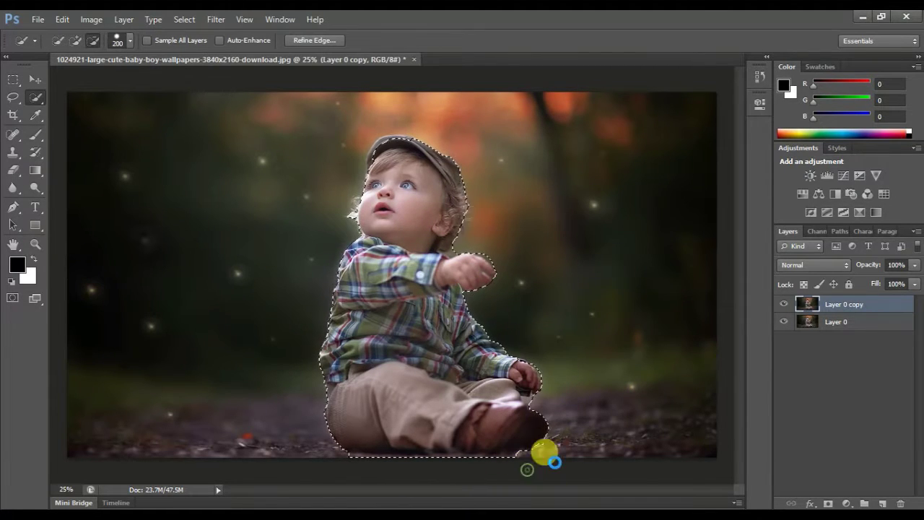
# Refine the selection edge around the hand on the knee and the outstretched hand
pyautogui.press('z')
pyautogui.moveTo(543, 392); pyautogui.dragTo(598, 435)
pyautogui.press('w')
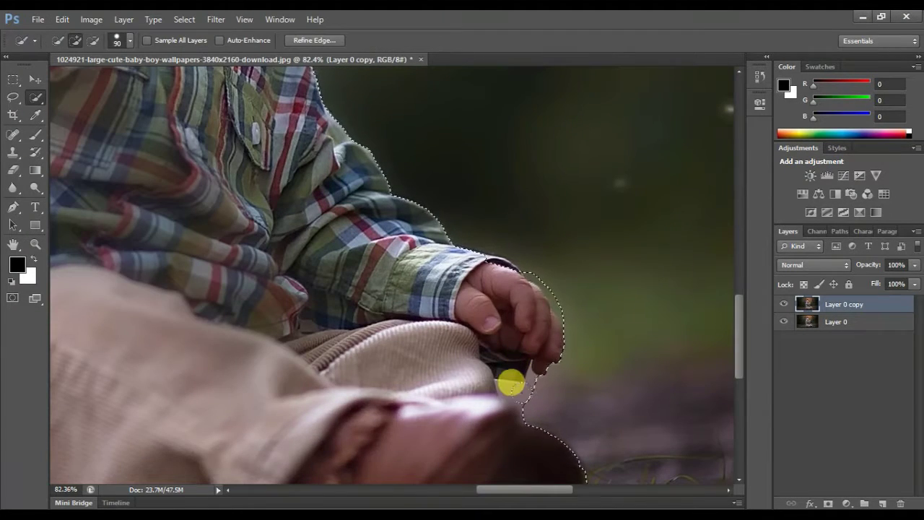
pyautogui.moveTo(515, 383)
pyautogui.mouseDown()
pyautogui.moveTo(547, 392)
pyautogui.moveTo(486, 411)
pyautogui.moveTo(562, 368)
pyautogui.moveTo(561, 288)
pyautogui.moveTo(490, 262)
pyautogui.mouseUp()
pyautogui.scroll(6, 383, 377)
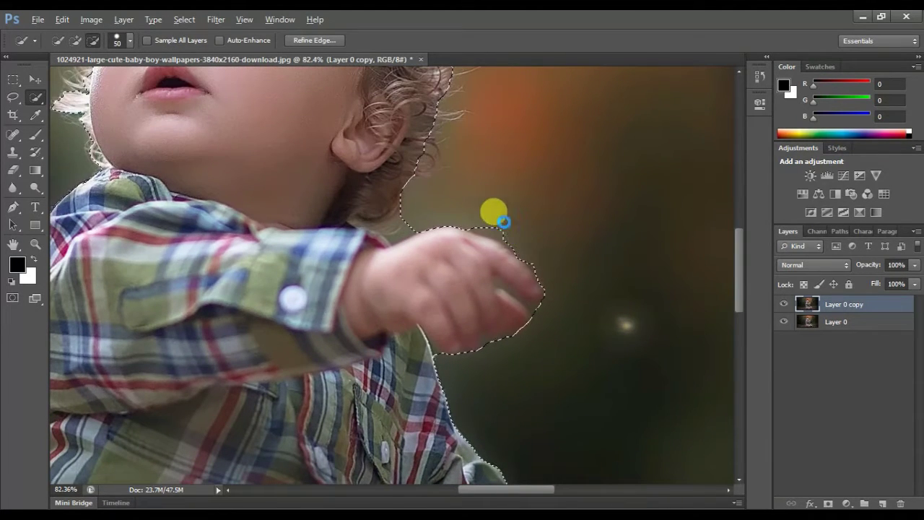
pyautogui.moveTo(500, 212)
pyautogui.mouseDown()
pyautogui.moveTo(476, 213)
pyautogui.moveTo(581, 342)
pyautogui.moveTo(489, 353)
pyautogui.moveTo(499, 290)
pyautogui.moveTo(435, 269)
pyautogui.moveTo(460, 187)
pyautogui.moveTo(458, 256)
pyautogui.moveTo(442, 168)
pyautogui.moveTo(462, 221)
pyautogui.moveTo(452, 209)
pyautogui.moveTo(419, 255)
pyautogui.mouseUp()
# Refine the selection around the boy's hair, face and shoulder with the Quick Selection tool
pyautogui.scroll(4, 406, 209)
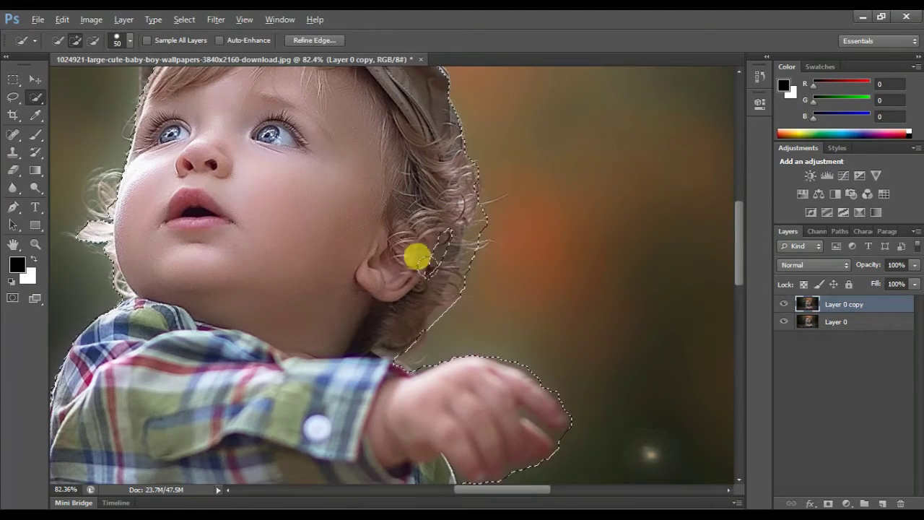
pyautogui.moveTo(379, 187); pyautogui.dragTo(433, 349)
pyautogui.moveTo(200, 224)
pyautogui.mouseDown()
pyautogui.moveTo(349, 164)
pyautogui.moveTo(298, 145)
pyautogui.moveTo(236, 159)
pyautogui.moveTo(204, 208)
pyautogui.moveTo(140, 382)
pyautogui.mouseUp()
pyautogui.scroll(-8, 299, 206)
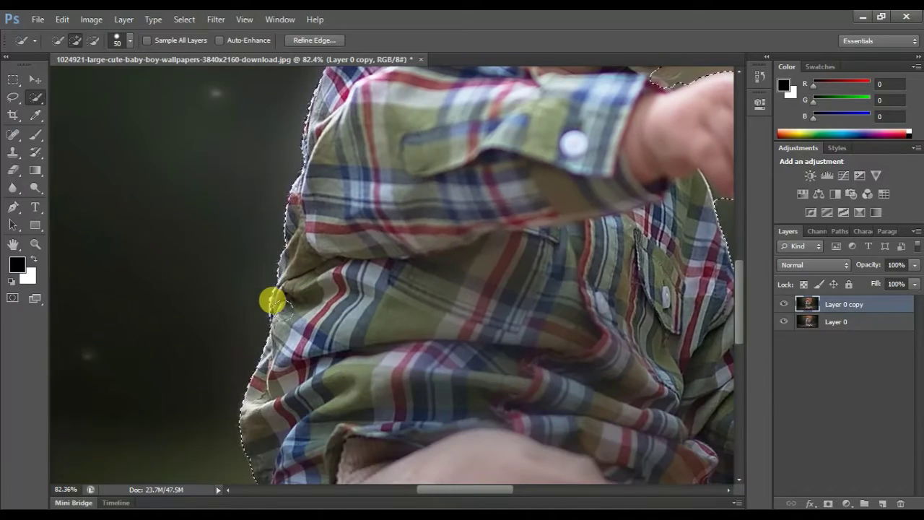
# Tighten the selection along the ground beneath the boy's trousers and shoe
pyautogui.scroll(-10, 272, 301)
pyautogui.moveTo(371, 306)
pyautogui.mouseDown()
pyautogui.moveTo(440, 389)
pyautogui.moveTo(634, 377)
pyautogui.mouseUp()
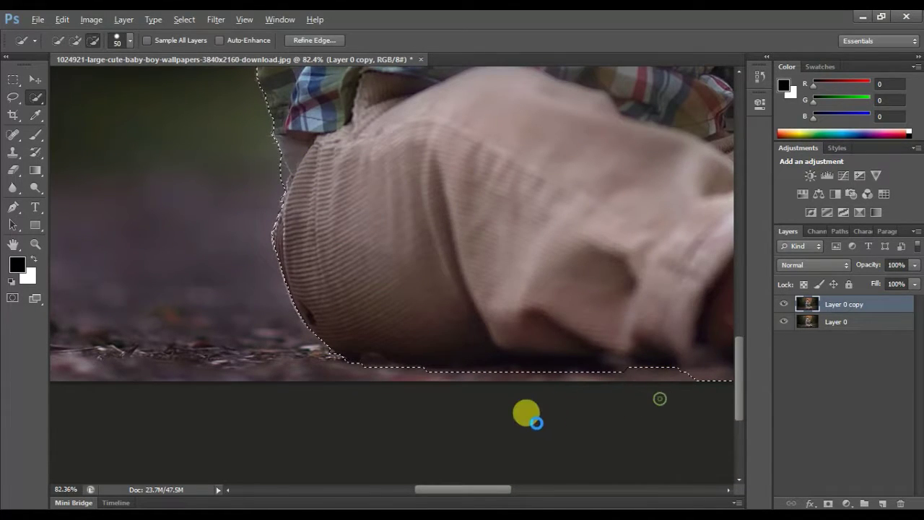
pyautogui.moveTo(526, 417)
pyautogui.mouseDown()
pyautogui.moveTo(411, 428)
pyautogui.moveTo(343, 419)
pyautogui.moveTo(358, 417)
pyautogui.moveTo(287, 395)
pyautogui.moveTo(267, 401)
pyautogui.moveTo(256, 390)
pyautogui.moveTo(297, 399)
pyautogui.moveTo(480, 395)
pyautogui.moveTo(308, 398)
pyautogui.moveTo(398, 399)
pyautogui.mouseUp()
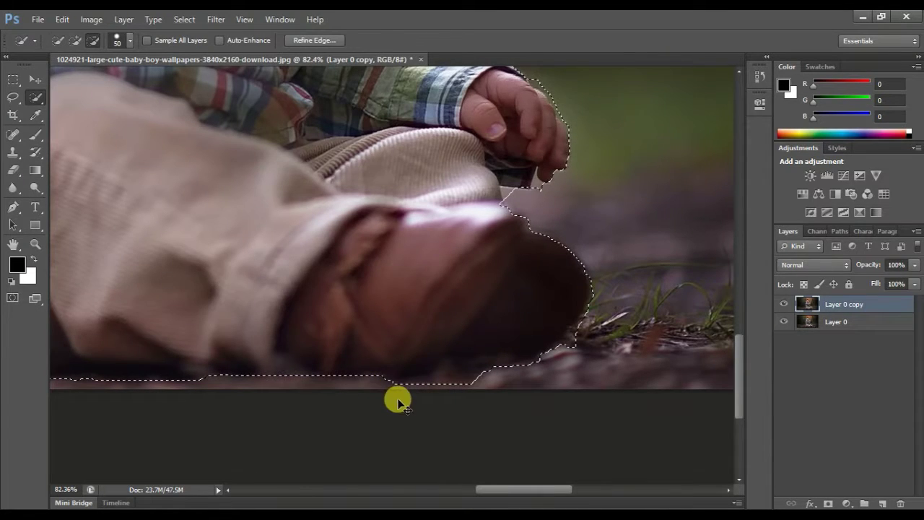
pyautogui.hotkey('ctrl', '0')
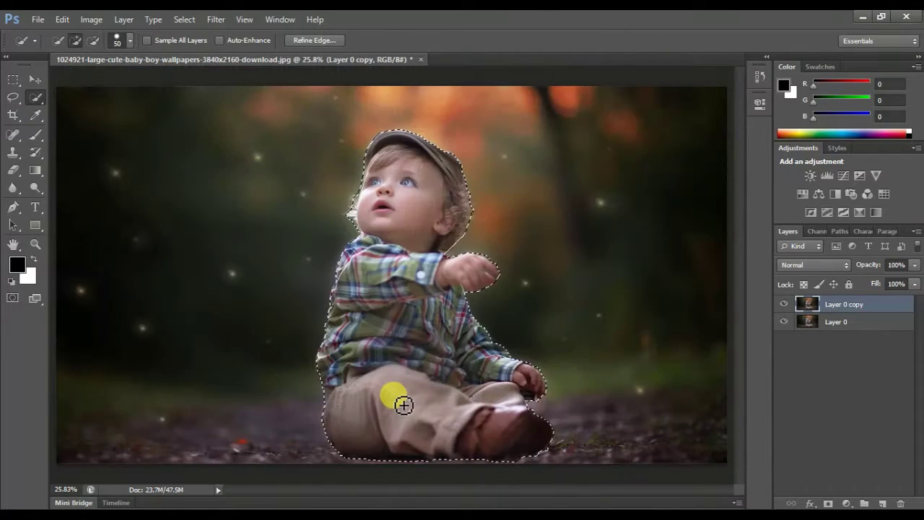
# Cover the selected boy with a Solid Color fill layer in mid-gray #808080
pyautogui.click(848, 503)
pyautogui.click(782, 396)
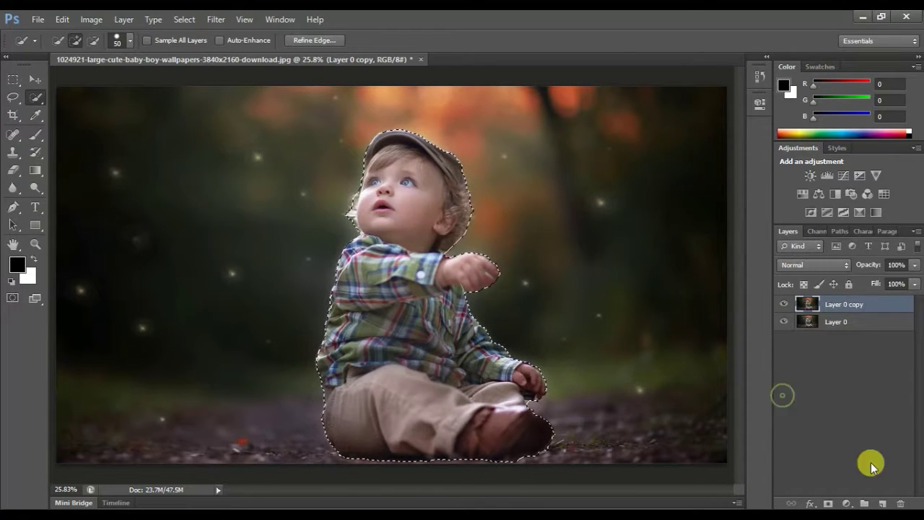
pyautogui.click(884, 503)
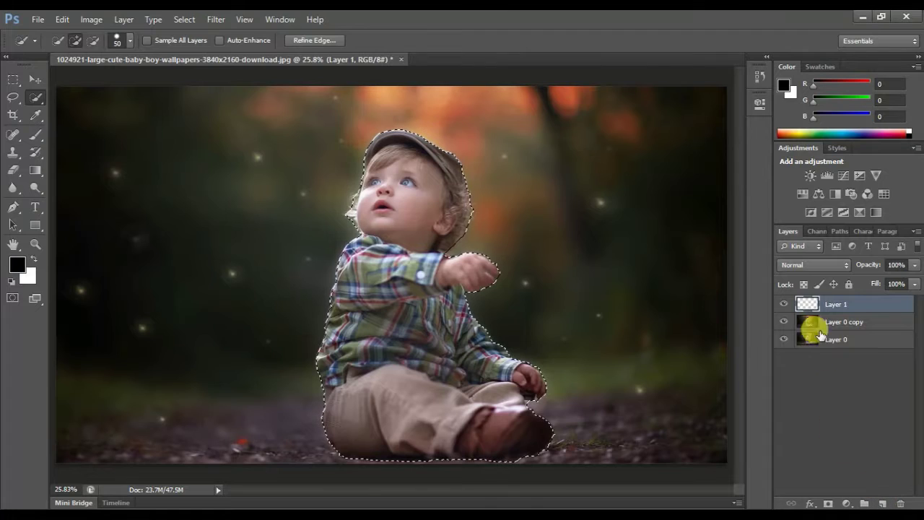
pyautogui.click(843, 504)
pyautogui.click(858, 206)
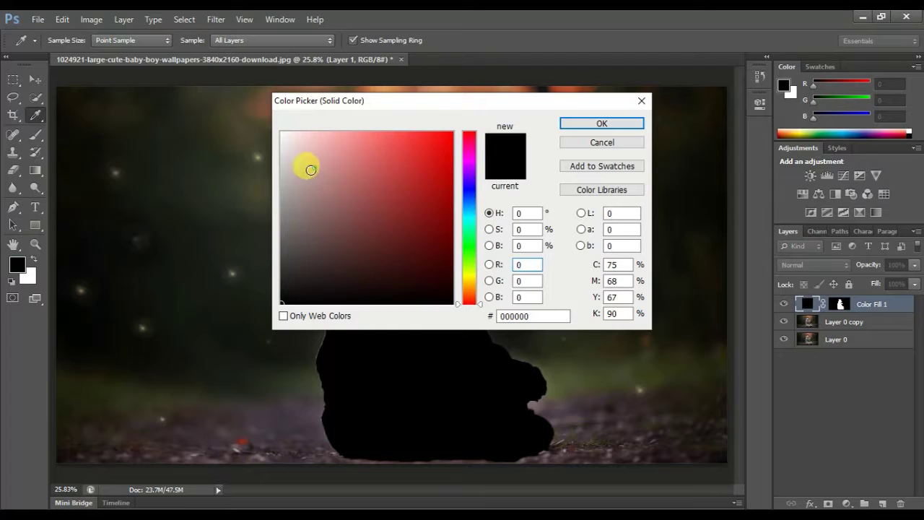
pyautogui.click(282, 208)
pyautogui.click(280, 219)
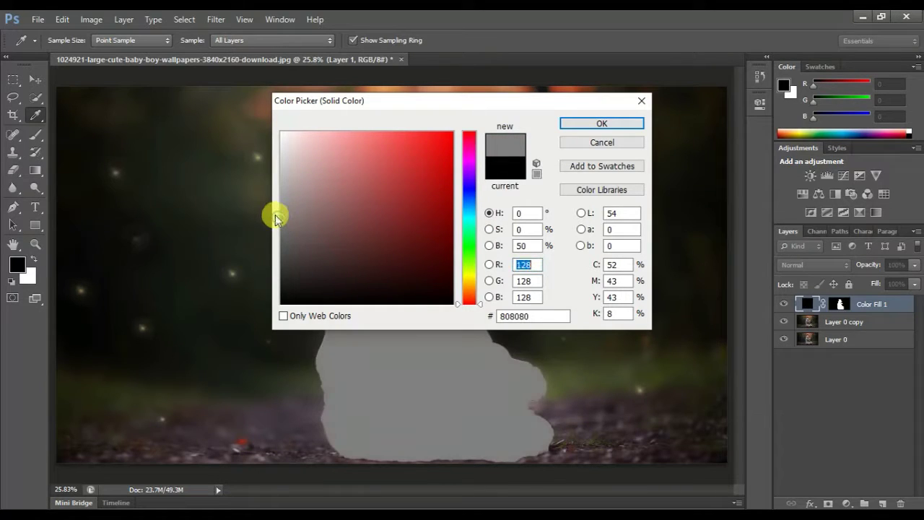
pyautogui.click(599, 121)
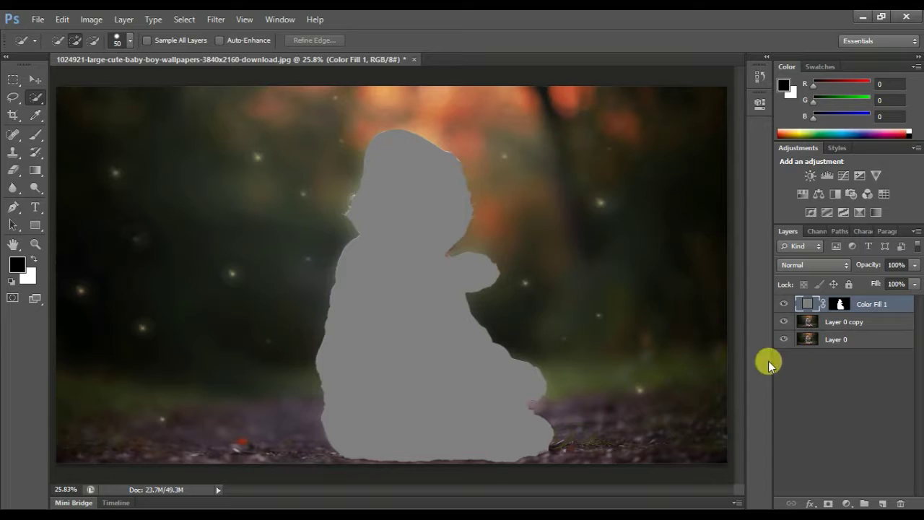
# Add a Gradient fill layer above the gray silhouette and open its gradient for editing
pyautogui.click(882, 504)
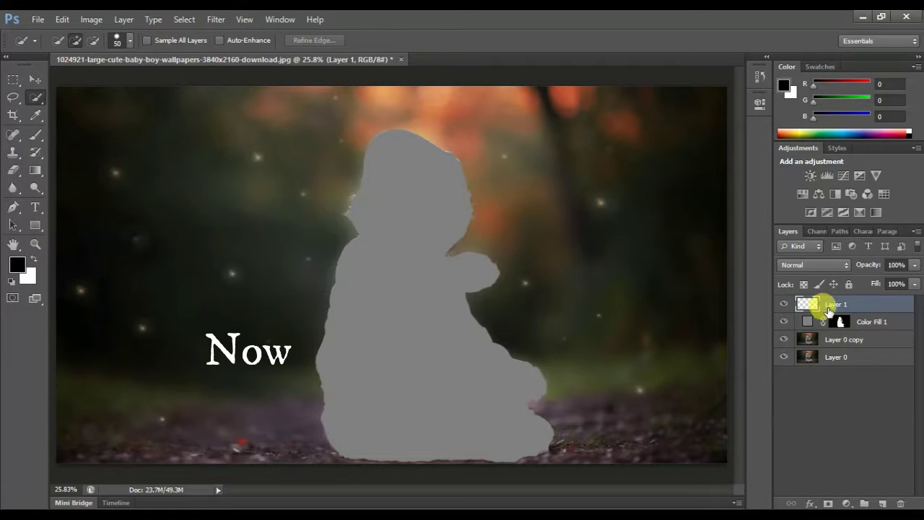
pyautogui.click(846, 503)
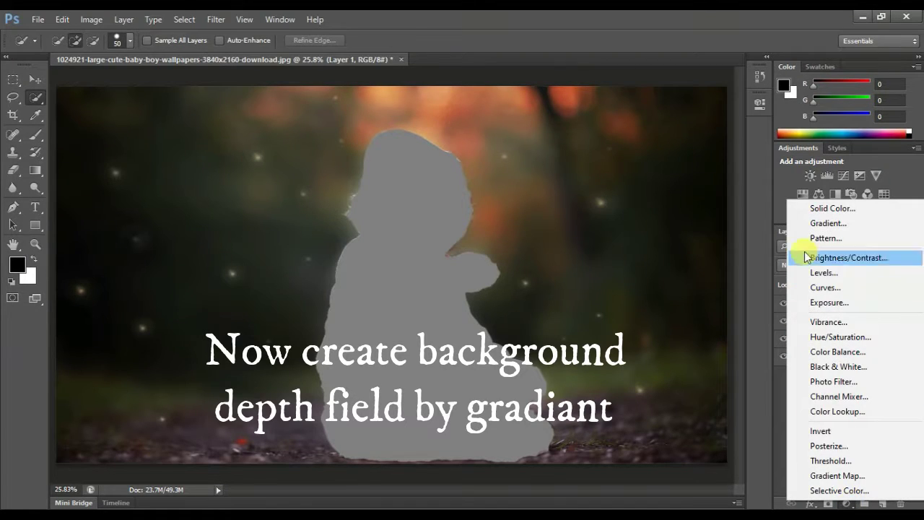
pyautogui.click(829, 223)
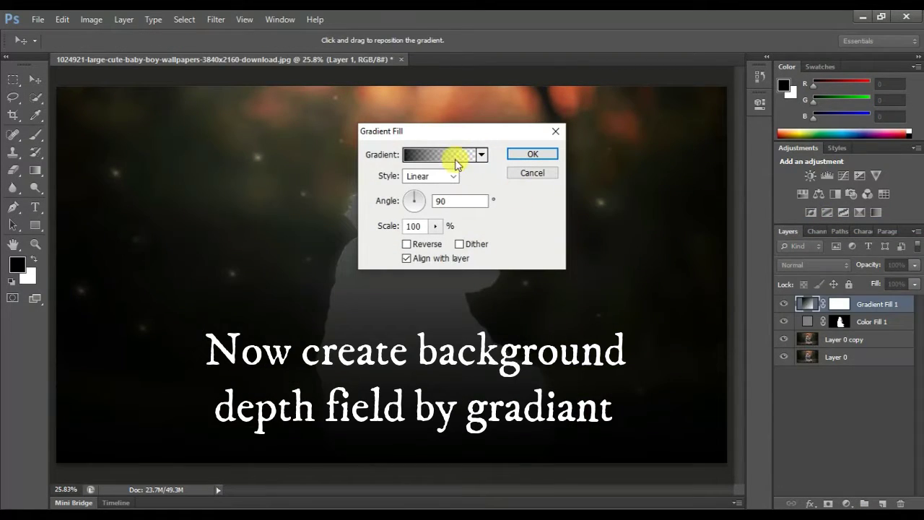
pyautogui.click(448, 165)
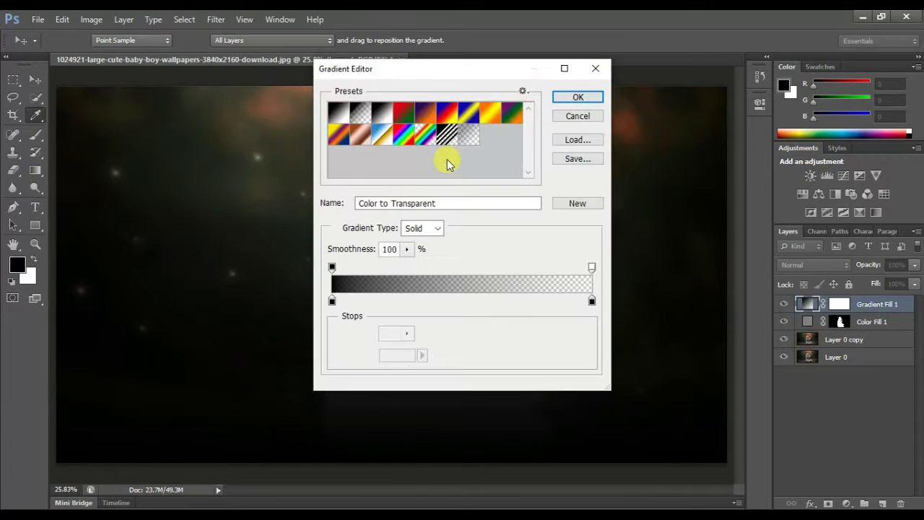
pyautogui.moveTo(429, 75); pyautogui.dragTo(728, 82)
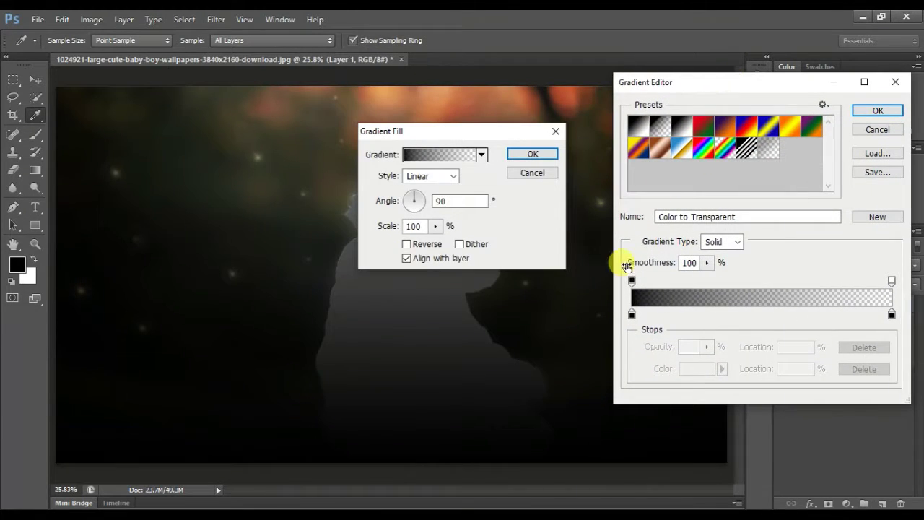
# Recolor the end stop of the color-to-transparent gradient to light gray, RGB 192, and select its end opacity stop
pyautogui.click(632, 315)
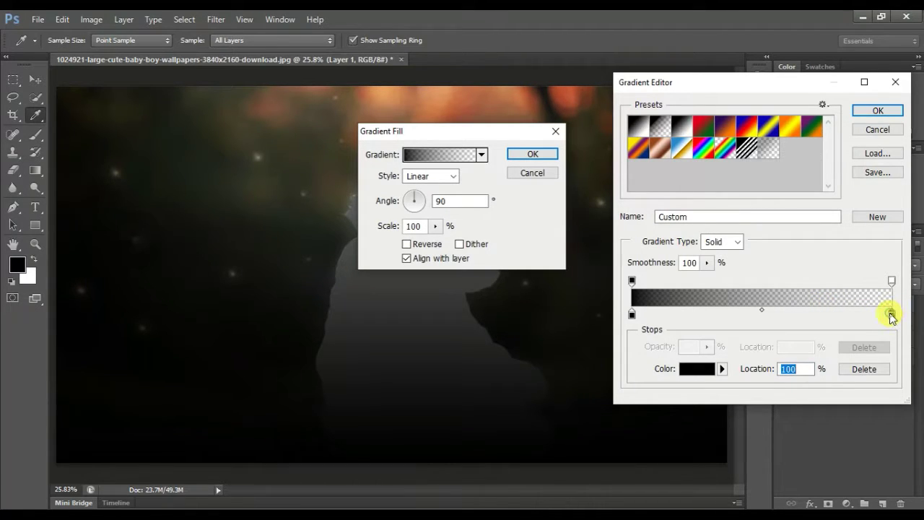
pyautogui.doubleClick(892, 315)
pyautogui.click(288, 227)
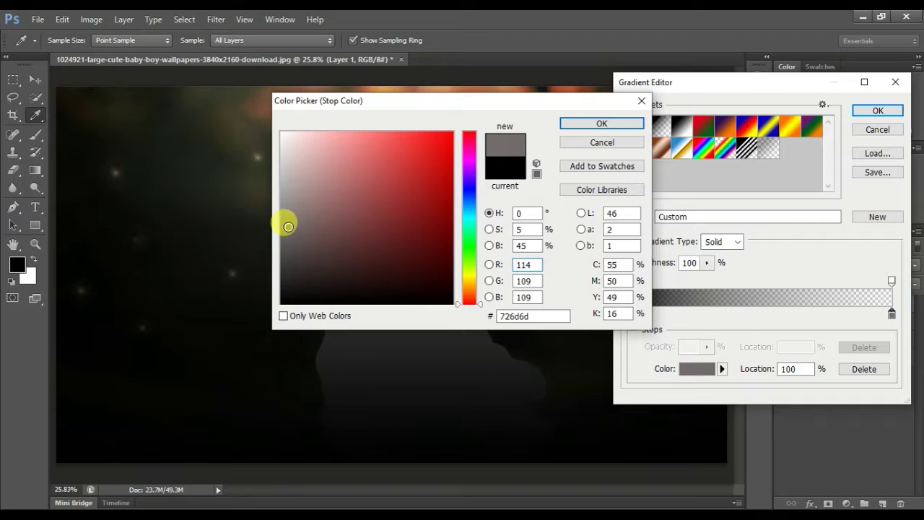
pyautogui.moveTo(289, 229); pyautogui.dragTo(286, 174)
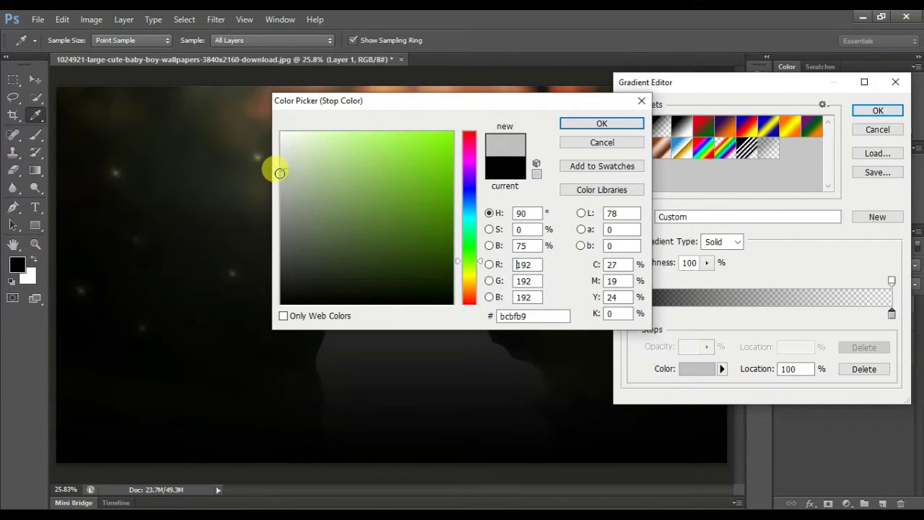
pyautogui.click(571, 124)
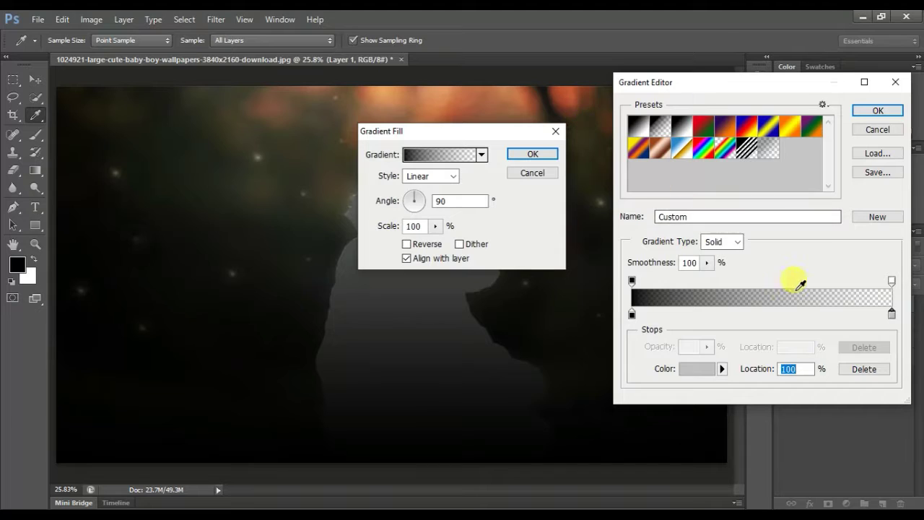
pyautogui.click(893, 280)
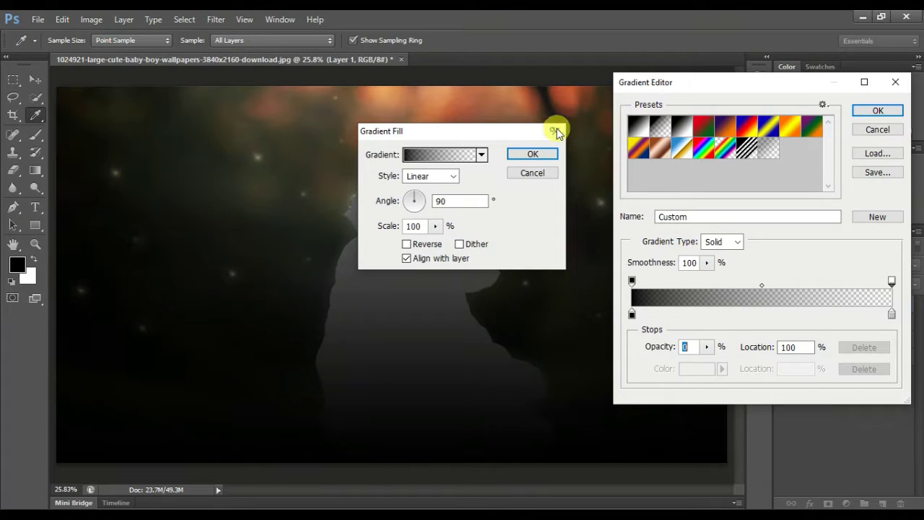
pyautogui.moveTo(749, 83); pyautogui.dragTo(588, 97)
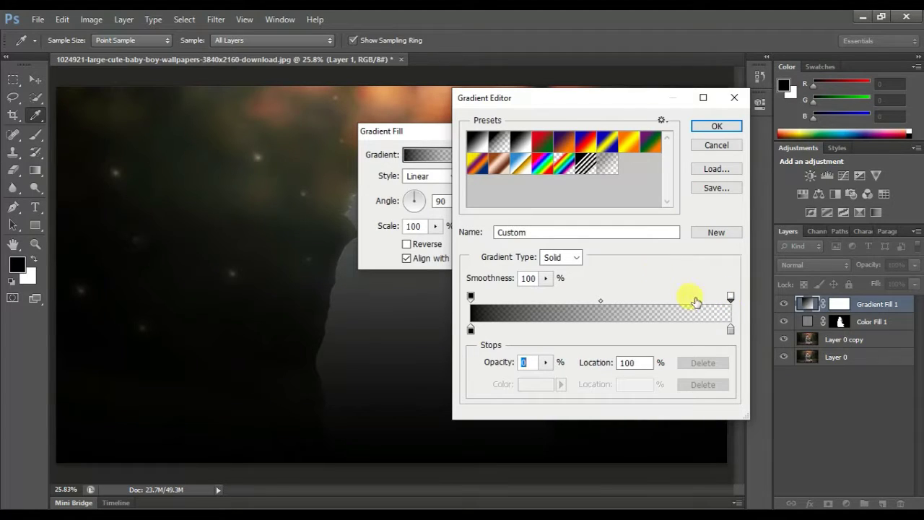
# Apply the Black, White gradient preset and change its white end stop to light gray #c0bfbf
pyautogui.click(518, 142)
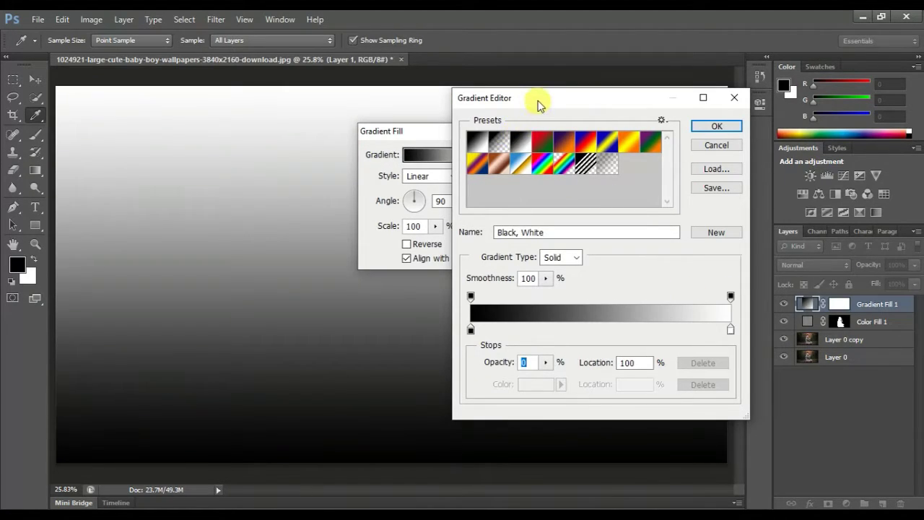
pyautogui.moveTo(543, 98); pyautogui.dragTo(588, 108)
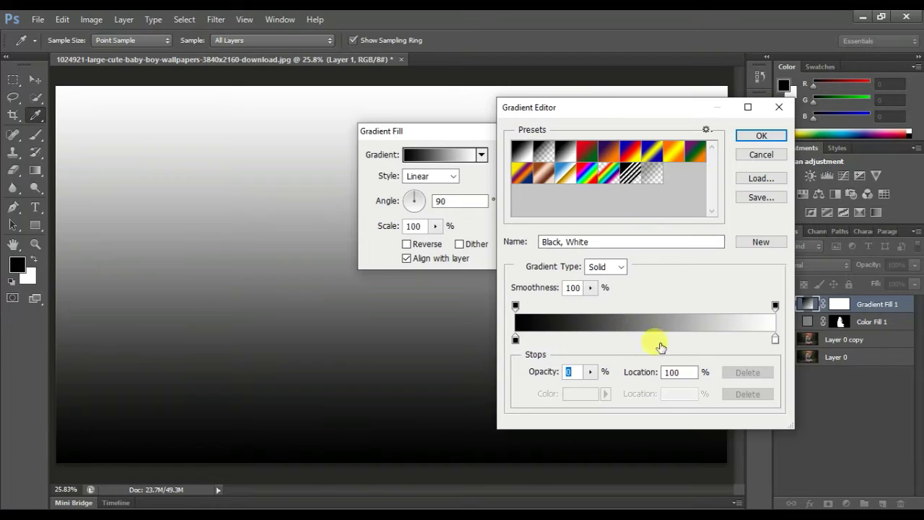
pyautogui.click(776, 338)
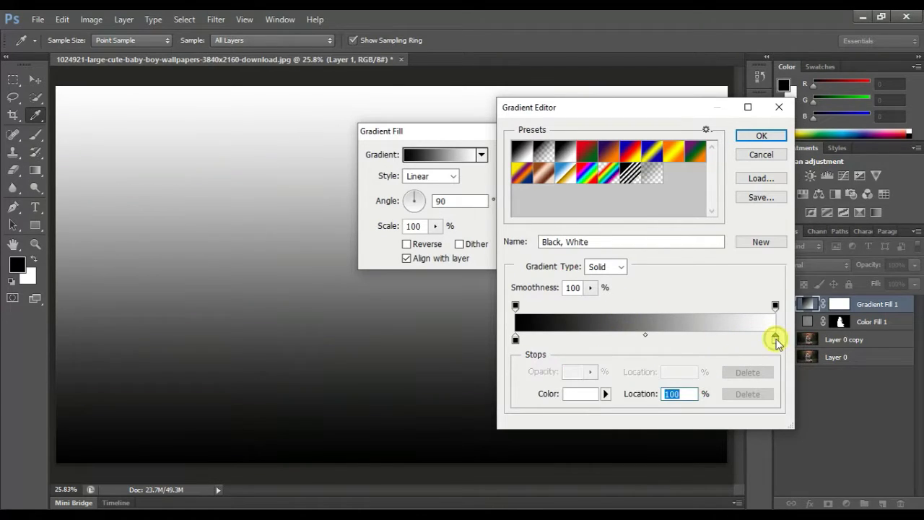
pyautogui.doubleClick(776, 341)
pyautogui.click(280, 160)
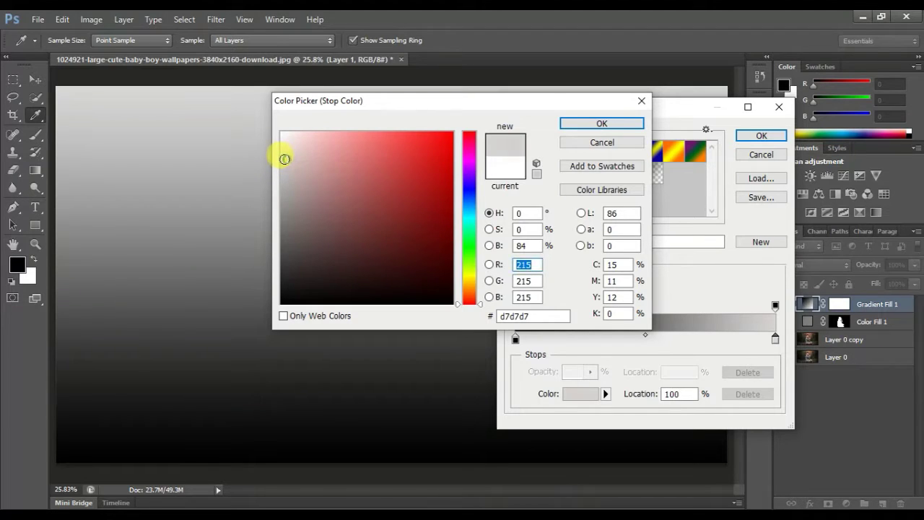
pyautogui.moveTo(283, 165); pyautogui.dragTo(282, 176)
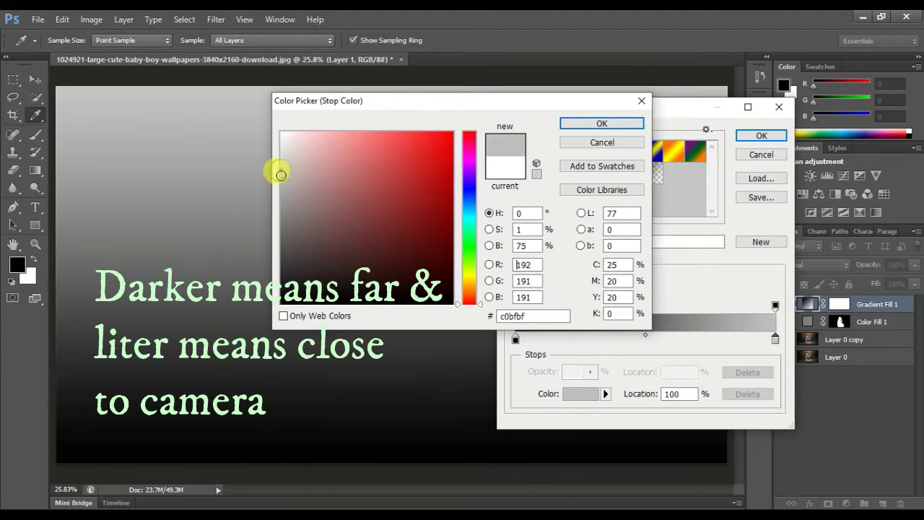
pyautogui.click(598, 124)
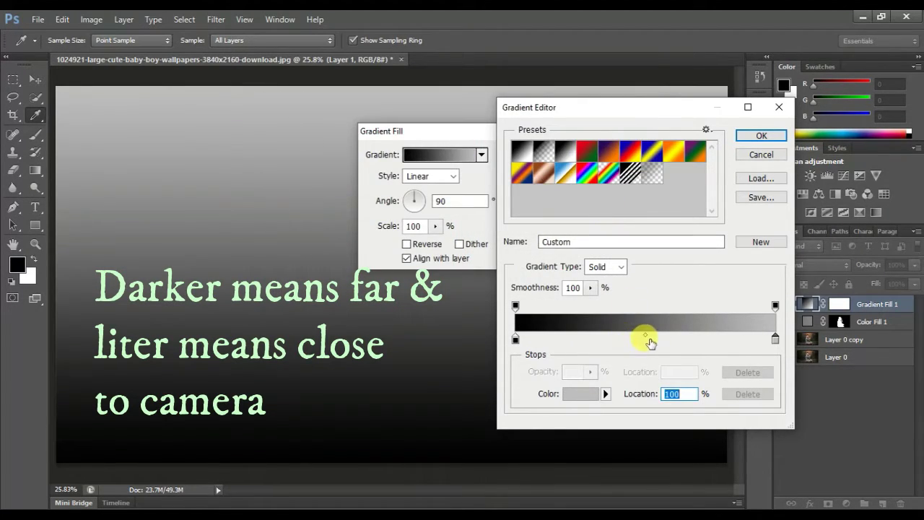
# Shift the gradient's color midpoint to 64% and accept the edited gradient
pyautogui.moveTo(645, 340); pyautogui.dragTo(683, 334)
pyautogui.click(761, 138)
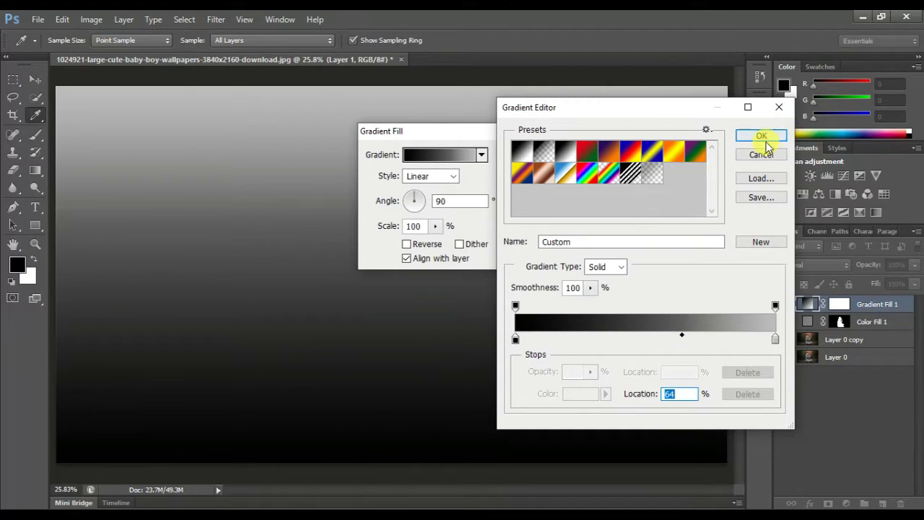
# Reverse the gradient fill so black is at the top, and move its layer below the gray silhouette layer
pyautogui.click(409, 245)
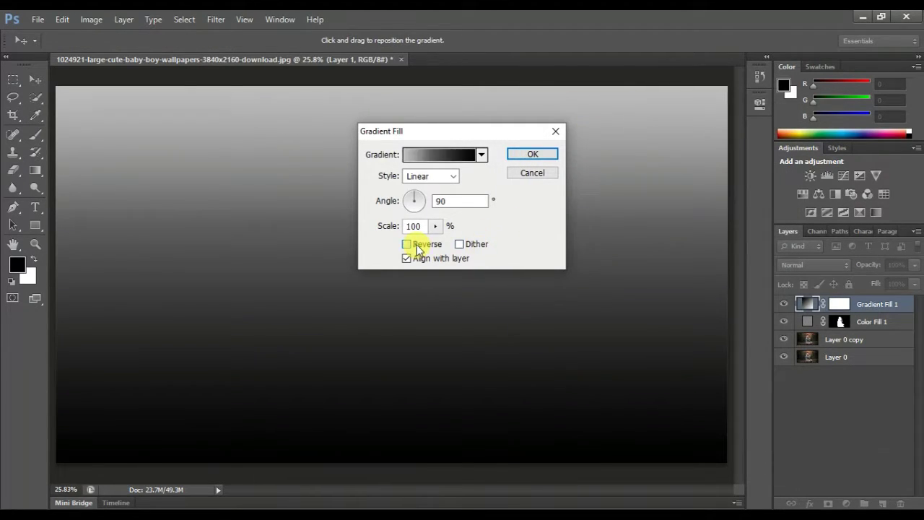
pyautogui.click(528, 155)
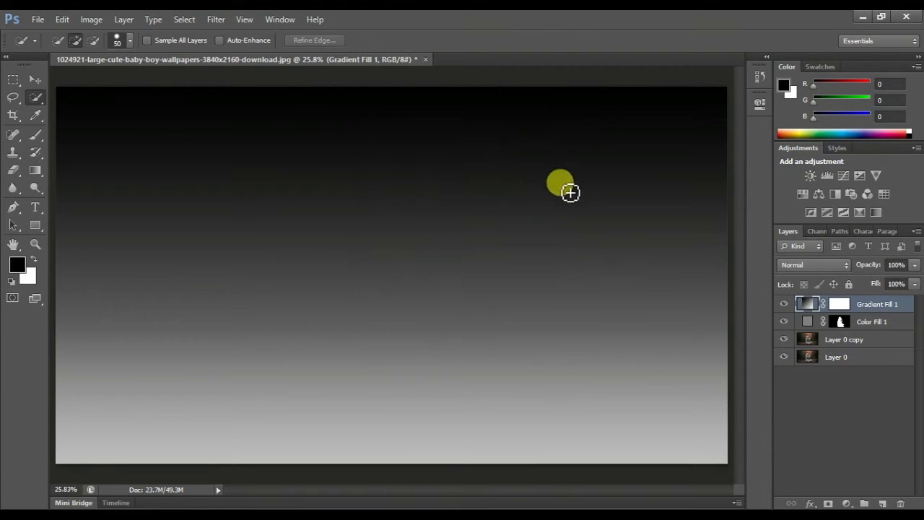
pyautogui.moveTo(812, 304); pyautogui.dragTo(813, 323)
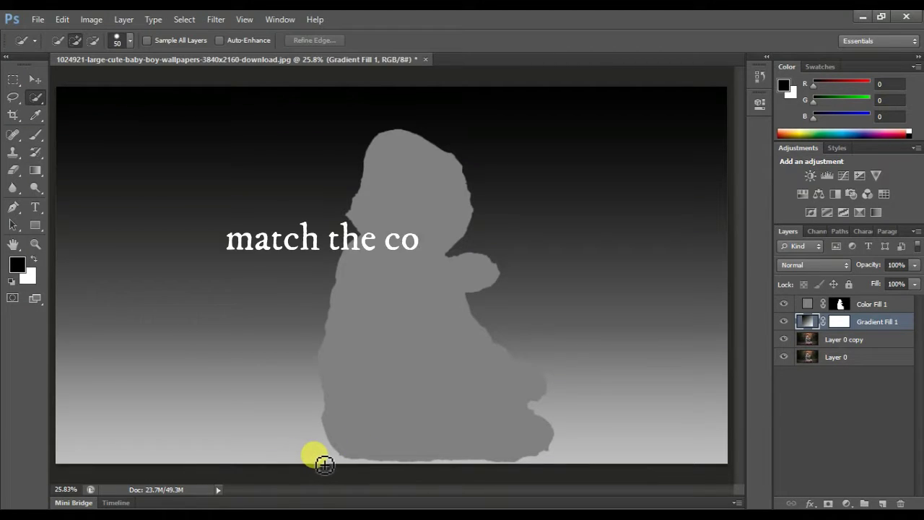
# Sample the gradient beside the silhouette's base and recolor the silhouette's solid fill to the lighter gray #a09f9f
pyautogui.press('i')
pyautogui.click(331, 460)
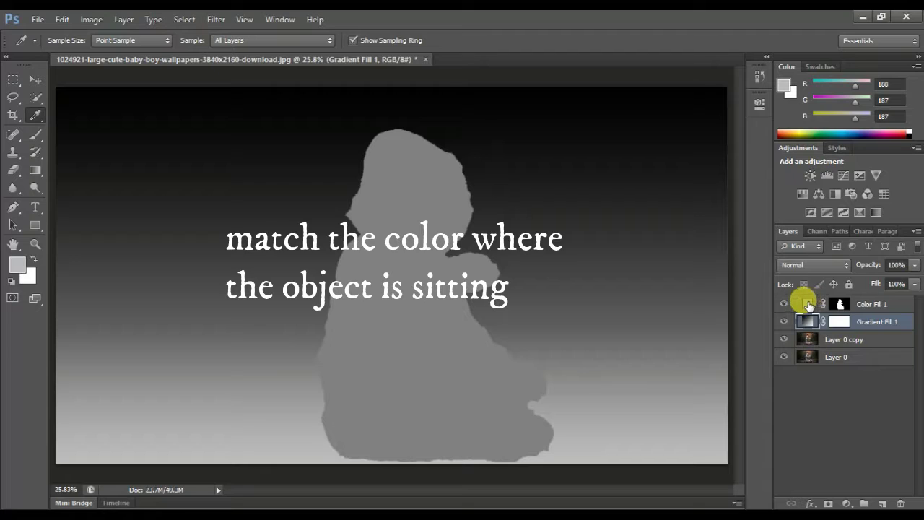
pyautogui.doubleClick(808, 304)
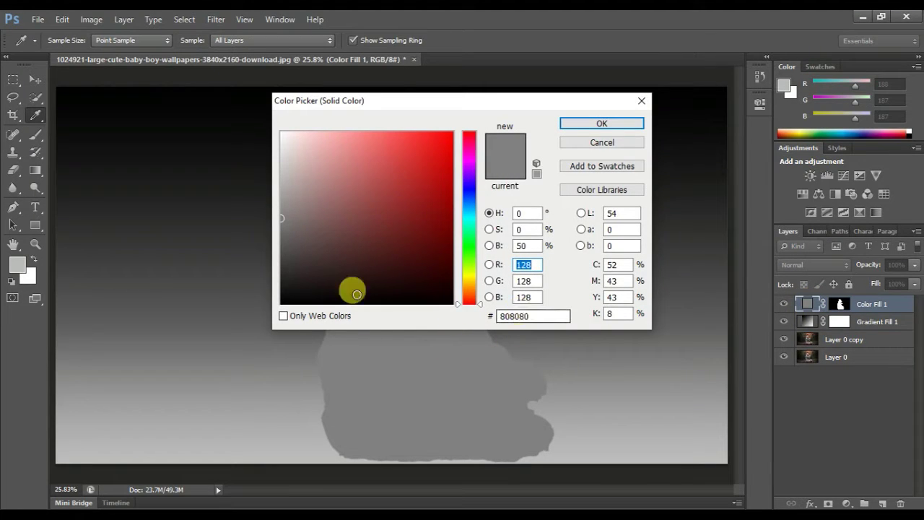
pyautogui.moveTo(281, 217)
pyautogui.mouseDown()
pyautogui.moveTo(279, 241)
pyautogui.moveTo(281, 222)
pyautogui.mouseUp()
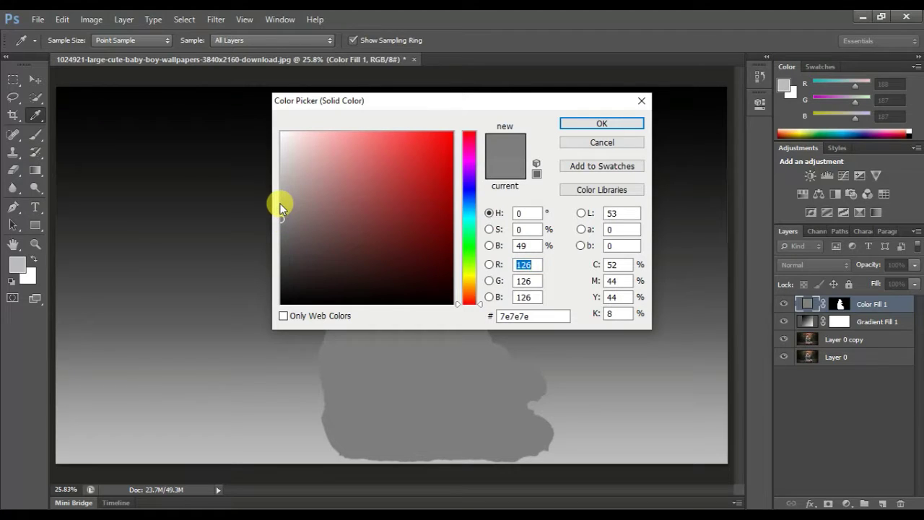
pyautogui.click(286, 203)
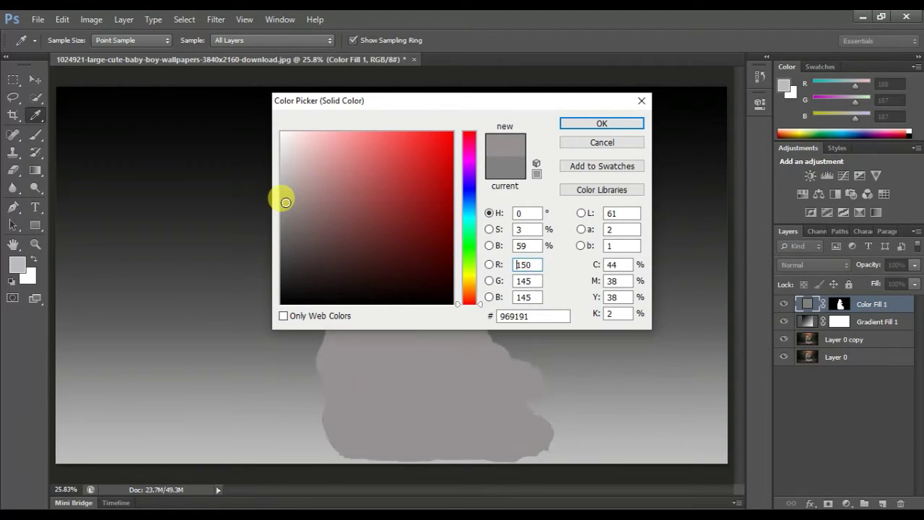
pyautogui.moveTo(285, 210)
pyautogui.mouseDown()
pyautogui.moveTo(274, 204)
pyautogui.moveTo(274, 192)
pyautogui.moveTo(281, 195)
pyautogui.mouseUp()
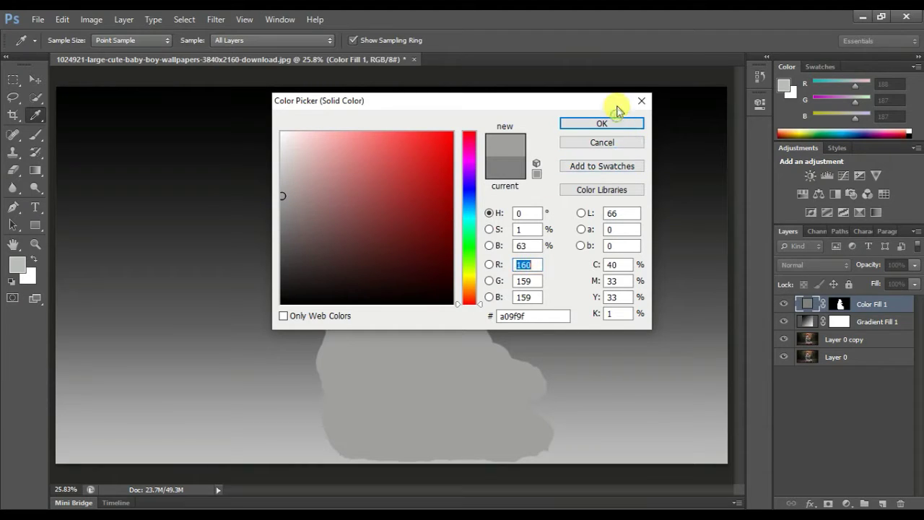
pyautogui.click(598, 124)
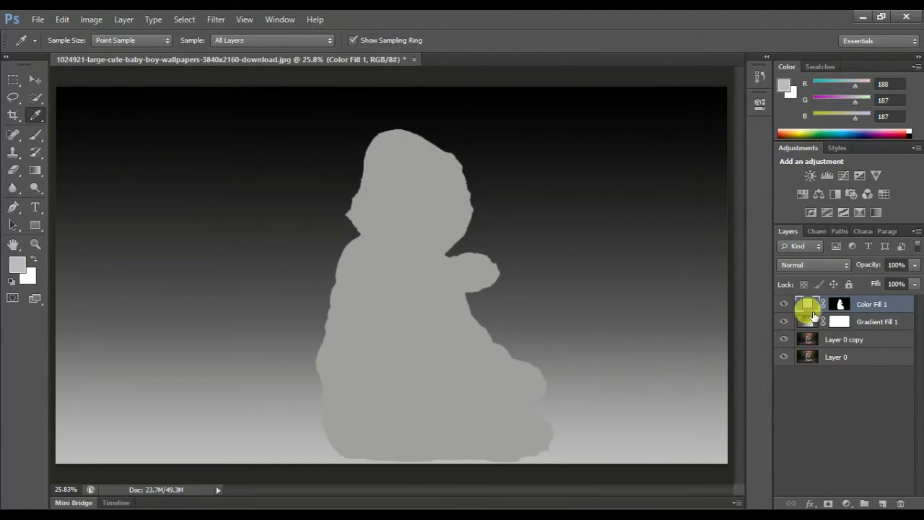
# Hide both photo layers, Layer 0 copy and Layer 0, and select the gradient fill layer
pyautogui.click(784, 339)
pyautogui.click(783, 355)
pyautogui.click(809, 322)
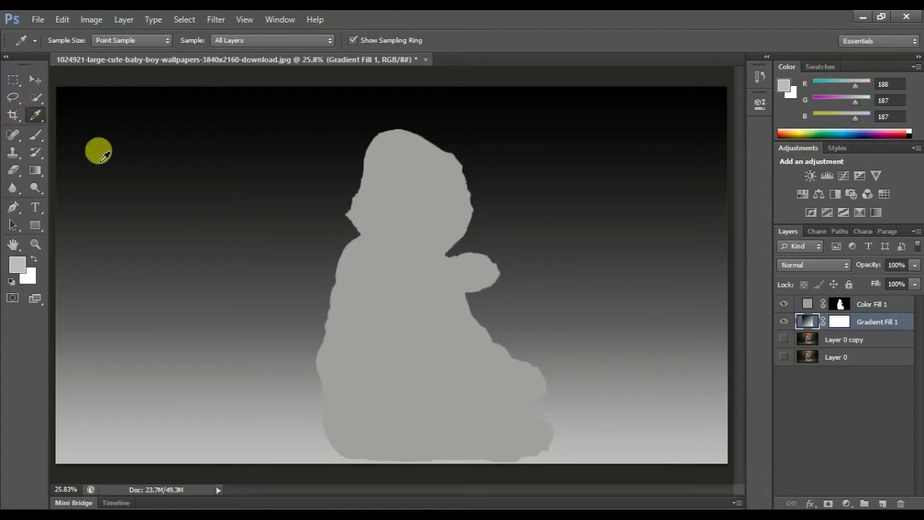
# Try retouching the head area on the silhouette layer's mask with the Clone Stamp at brush size 175, and undo the stroke
pyautogui.press('b')
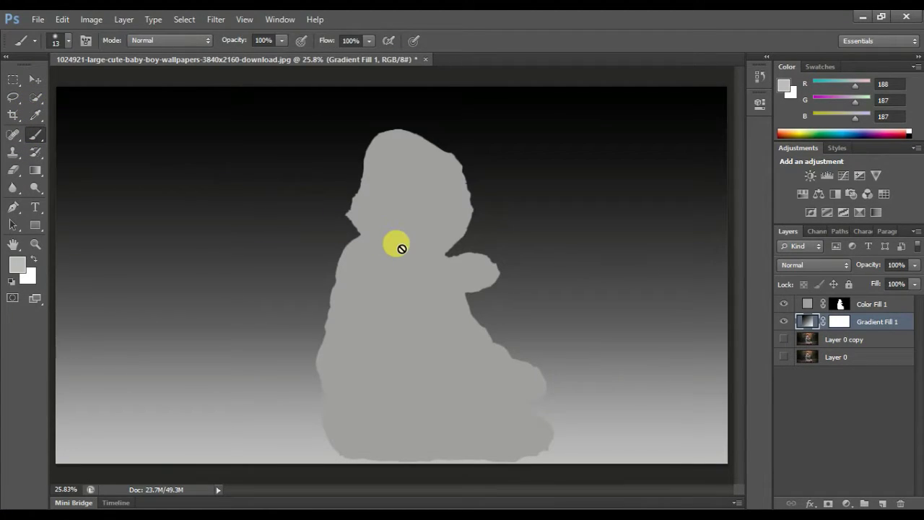
pyautogui.click(817, 307)
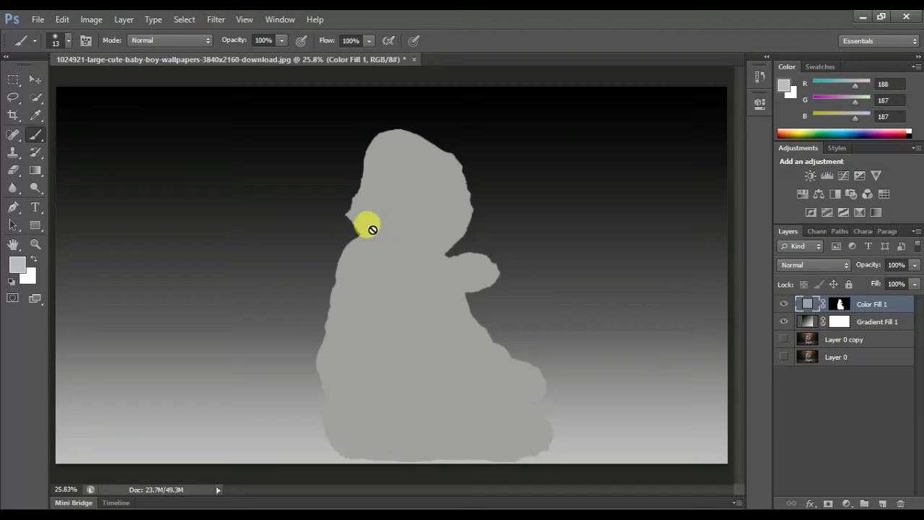
pyautogui.press('s')
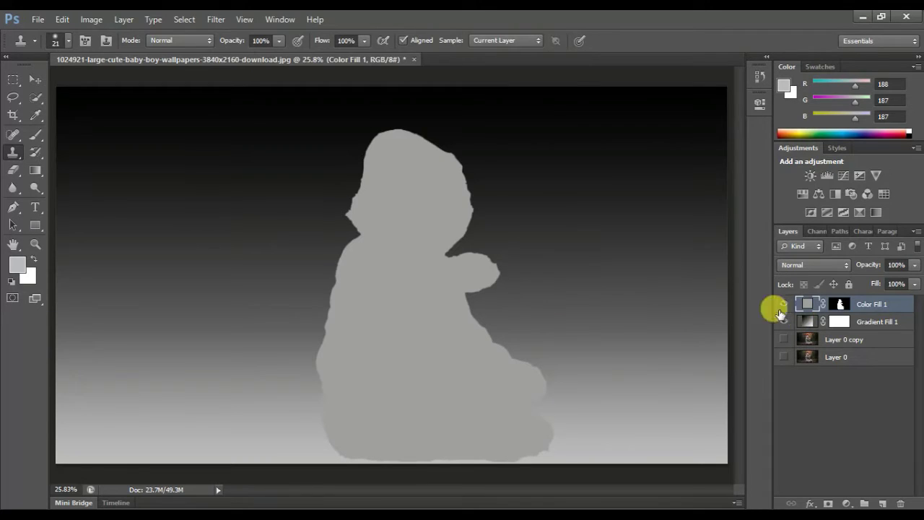
pyautogui.click(838, 305)
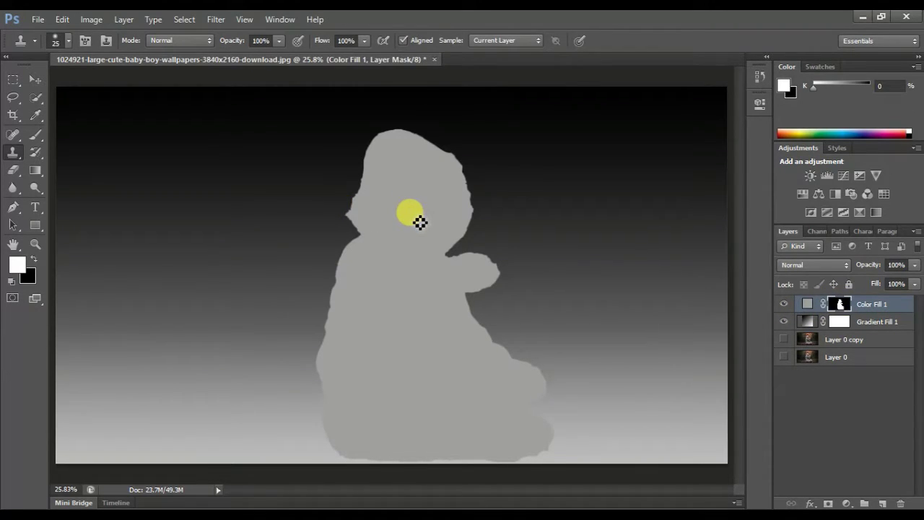
pyautogui.press(']')
pyautogui.press(']')
pyautogui.press(']')
pyautogui.press(']')
pyautogui.press(']')
pyautogui.press(']')
pyautogui.press(']')
pyautogui.press(']')
pyautogui.press(']')
pyautogui.press(']')
pyautogui.press(']')
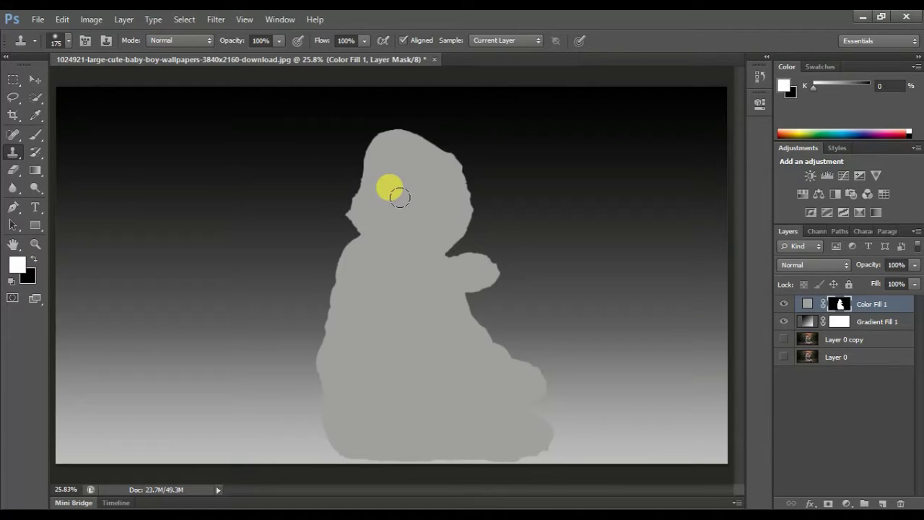
pyautogui.moveTo(401, 199)
pyautogui.mouseDown()
pyautogui.moveTo(375, 183)
pyautogui.moveTo(396, 203)
pyautogui.moveTo(371, 182)
pyautogui.moveTo(365, 191)
pyautogui.moveTo(367, 175)
pyautogui.moveTo(379, 200)
pyautogui.mouseUp()
pyautogui.hotkey('ctrl', 'z')
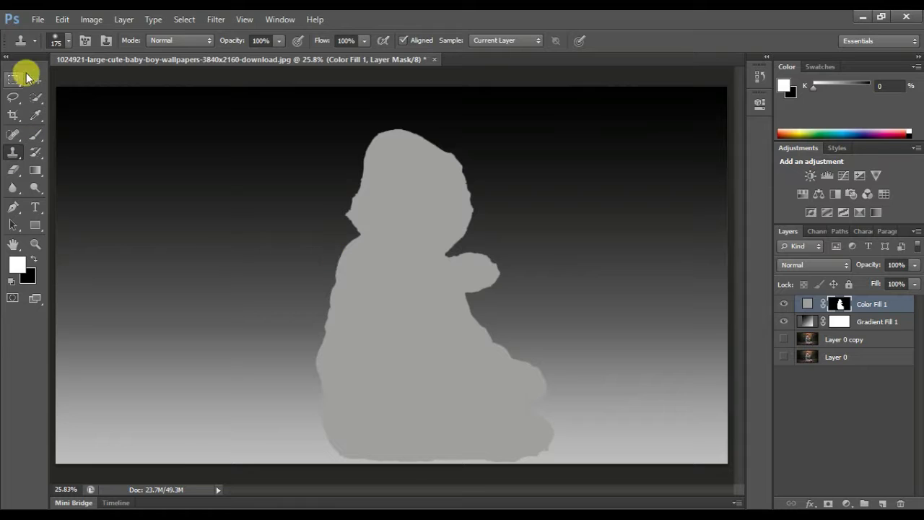
# Open the depth map in Save for Web with the PNG-24 format and fit the whole image in the preview
pyautogui.click(37, 20)
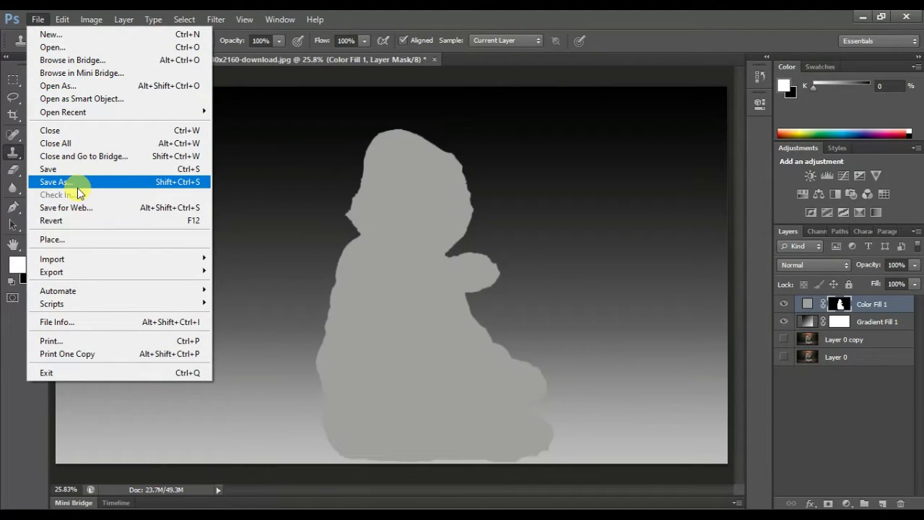
pyautogui.click(80, 210)
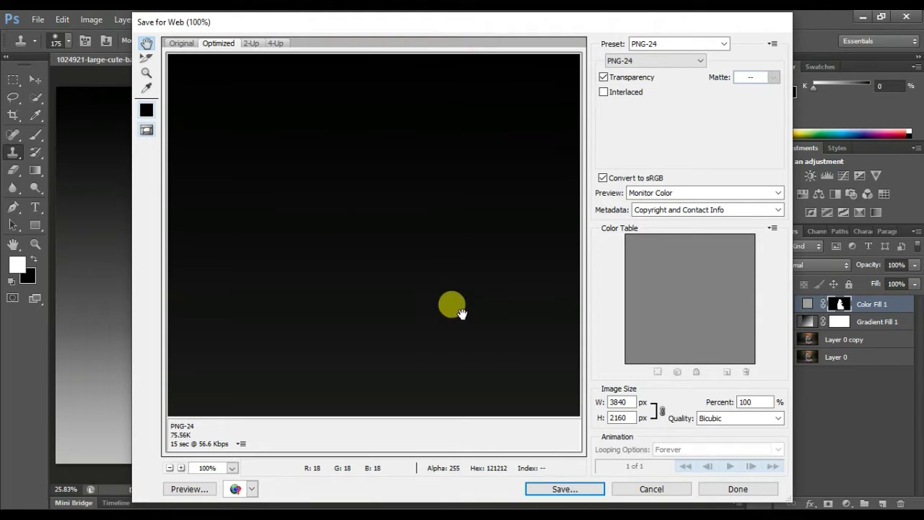
pyautogui.moveTo(491, 330); pyautogui.dragTo(415, 250)
pyautogui.moveTo(511, 283); pyautogui.dragTo(298, 198)
pyautogui.moveTo(464, 302); pyautogui.dragTo(321, 150)
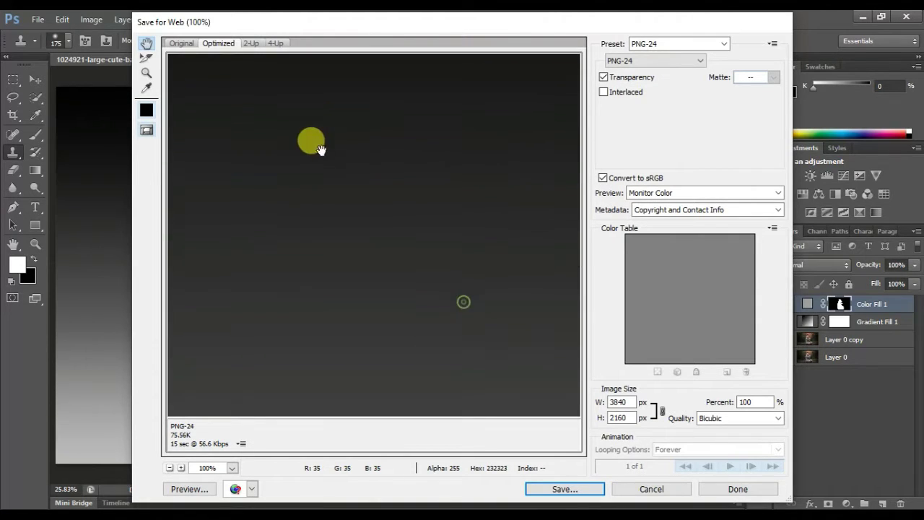
pyautogui.moveTo(516, 295); pyautogui.dragTo(410, 240)
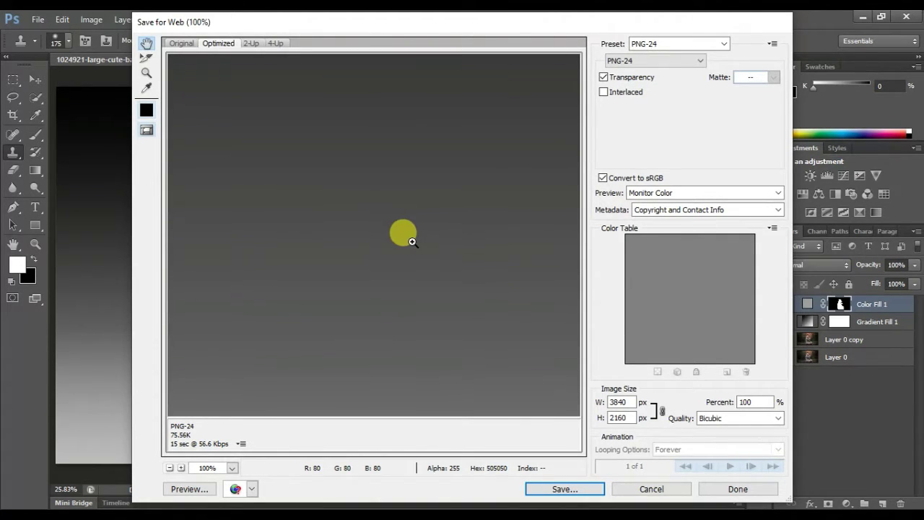
pyautogui.hotkey('ctrl', '0')
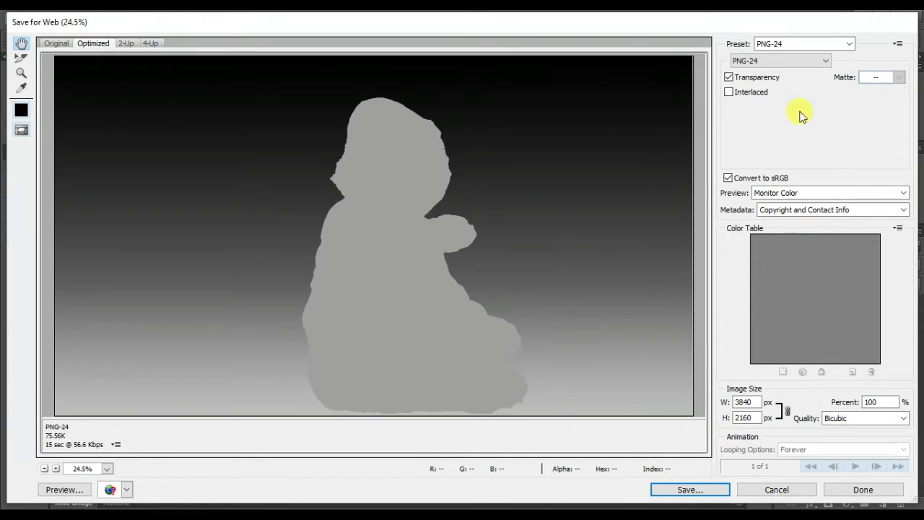
pyautogui.click(792, 62)
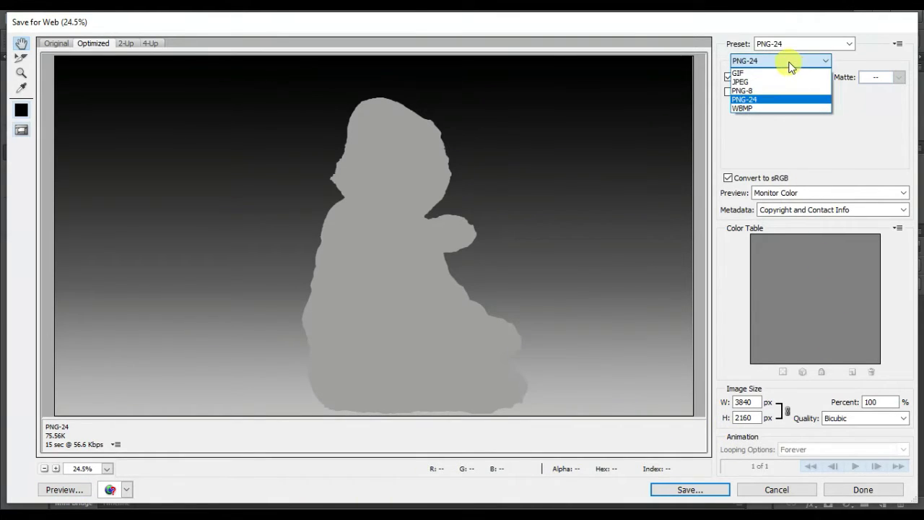
pyautogui.click(790, 64)
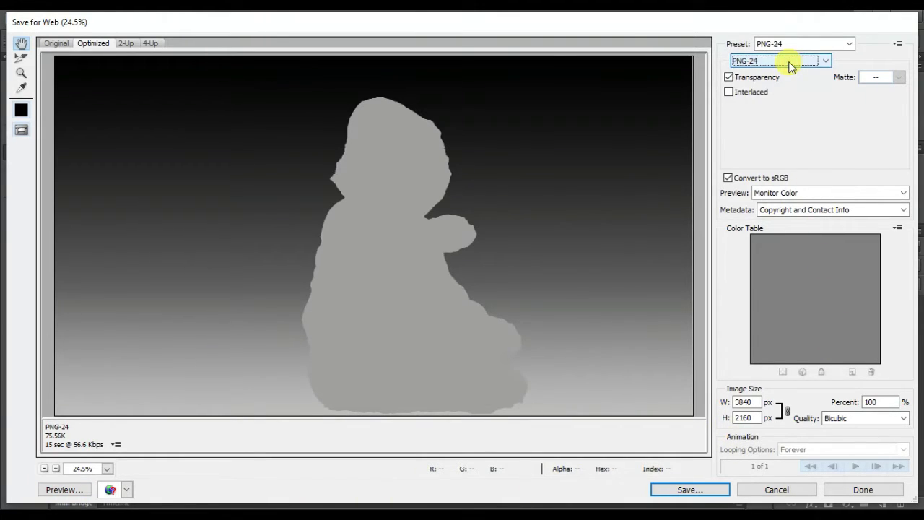
pyautogui.click(830, 45)
pyautogui.click(829, 45)
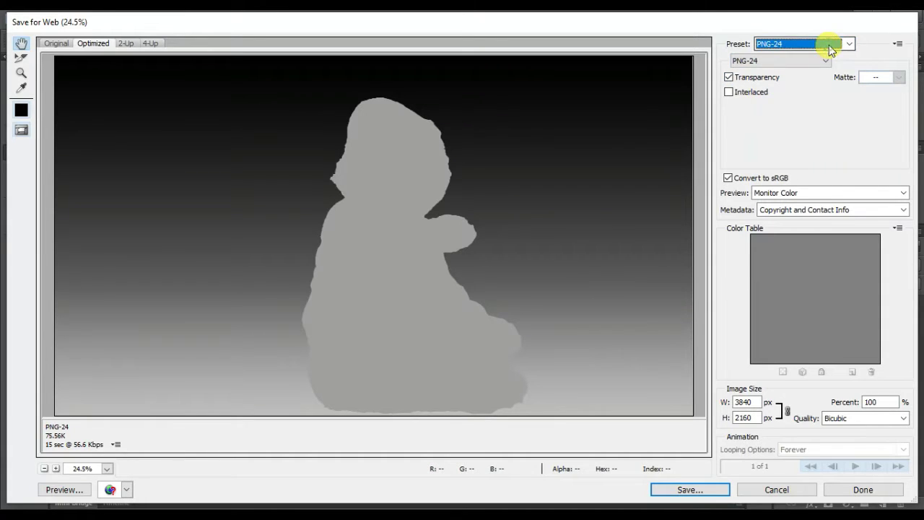
# Start saving the export, create a Desktop folder named "FAcebook 3d image" and open it as the destination
pyautogui.click(702, 499)
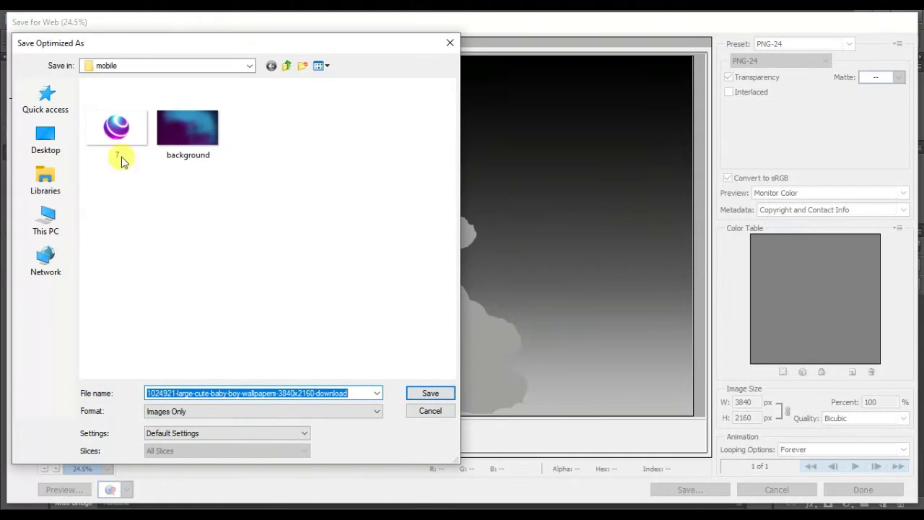
pyautogui.click(48, 142)
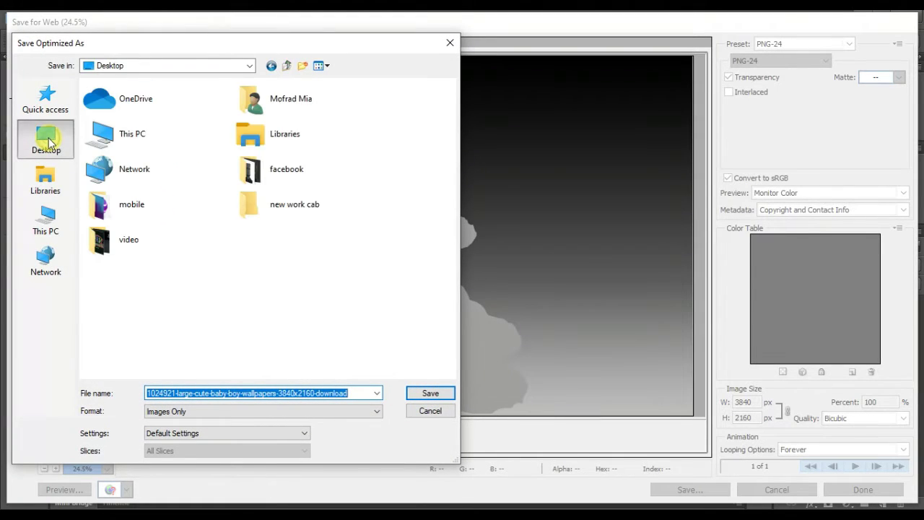
pyautogui.rightClick(220, 294)
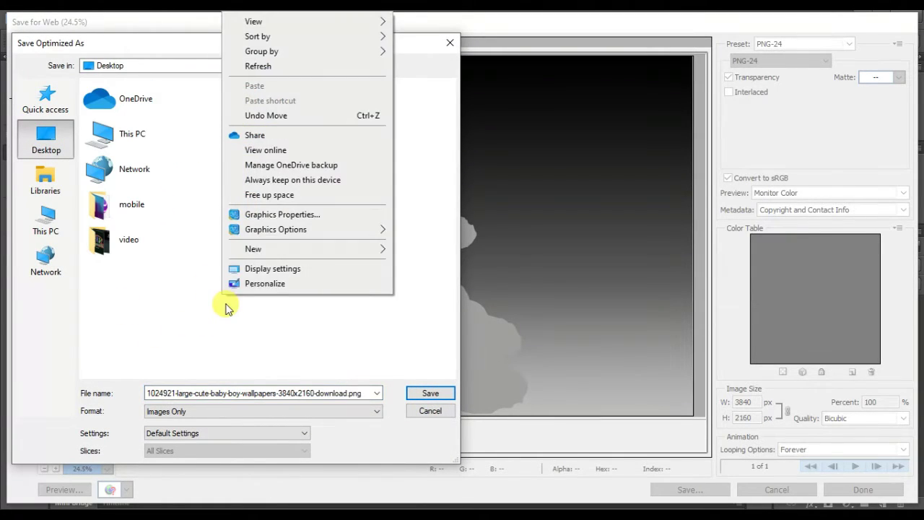
pyautogui.click(412, 250)
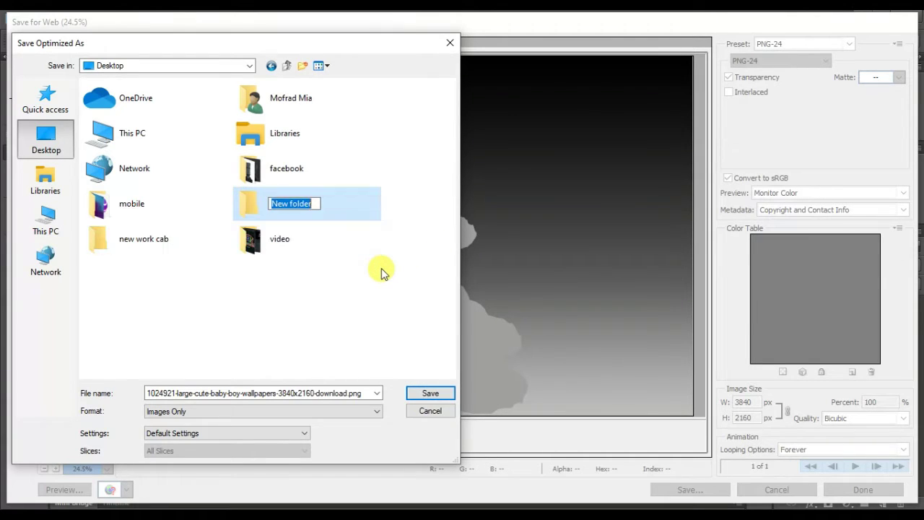
pyautogui.write('FAceb')
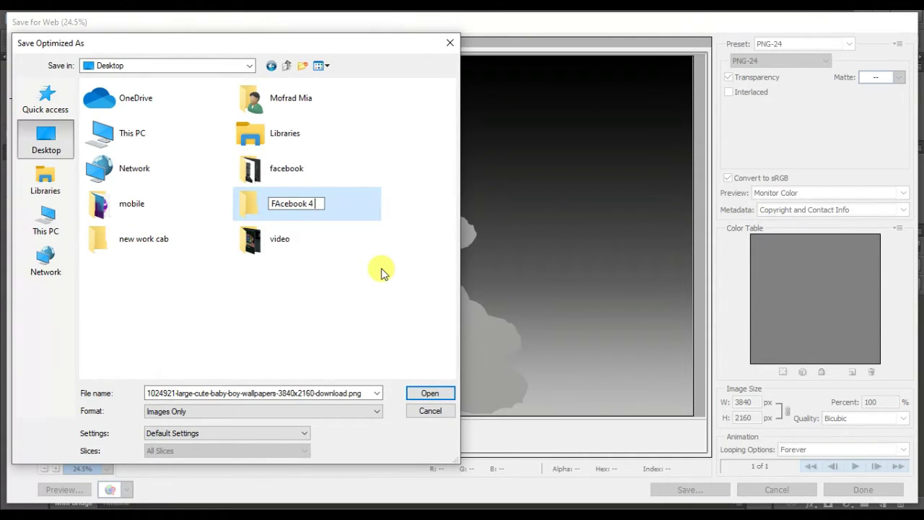
pyautogui.write('ook 3d image')
pyautogui.click(383, 273)
pyautogui.doubleClick(148, 203)
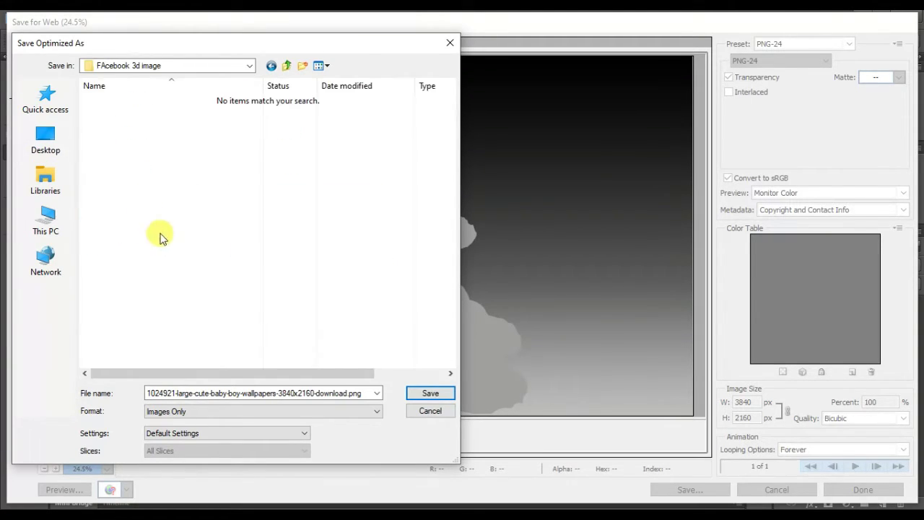
# Name the exported image Facebook_depth, keep the Images Only format, and save it in the new folder
pyautogui.doubleClick(231, 393)
pyautogui.write('Facebook_depth')
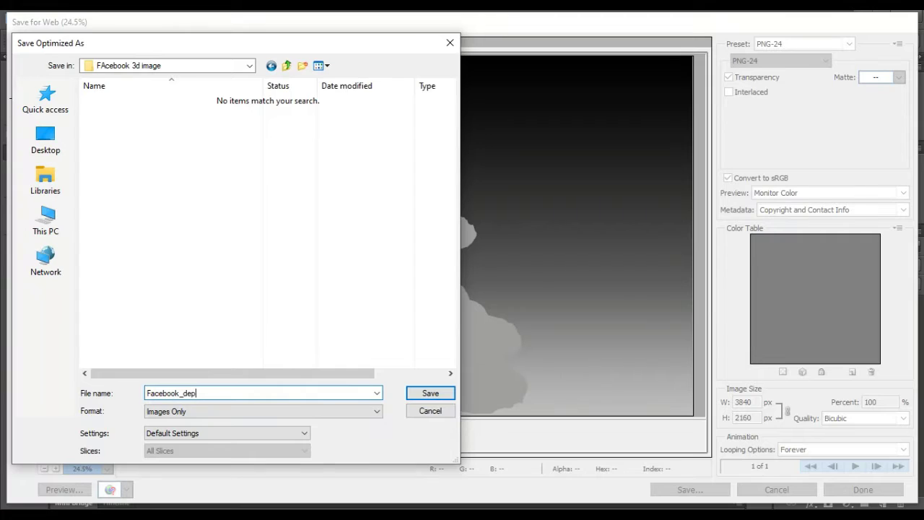
pyautogui.click(246, 412)
pyautogui.click(245, 413)
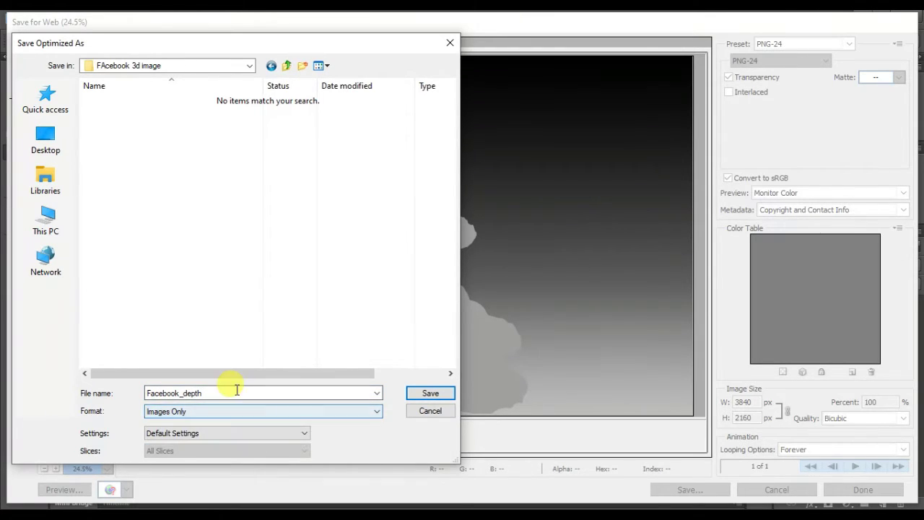
pyautogui.click(237, 390)
pyautogui.click(213, 404)
pyautogui.moveTo(213, 404); pyautogui.dragTo(189, 399)
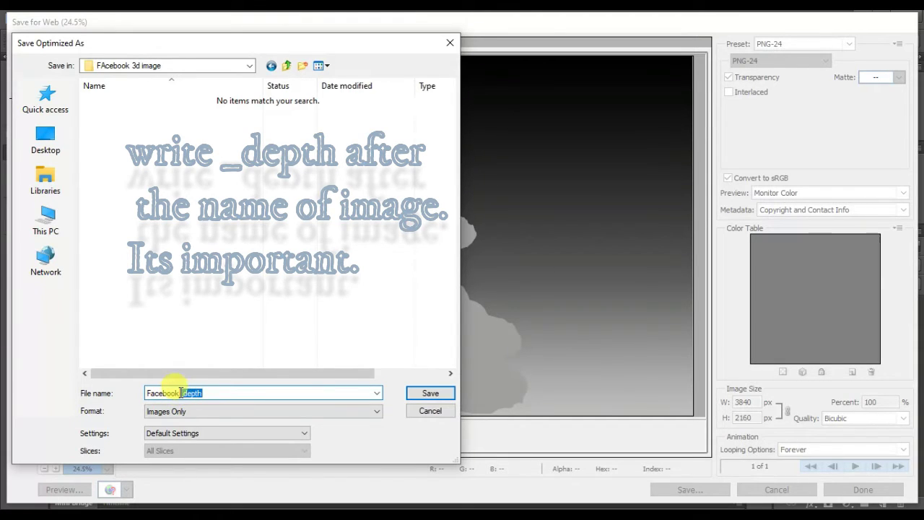
pyautogui.click(242, 393)
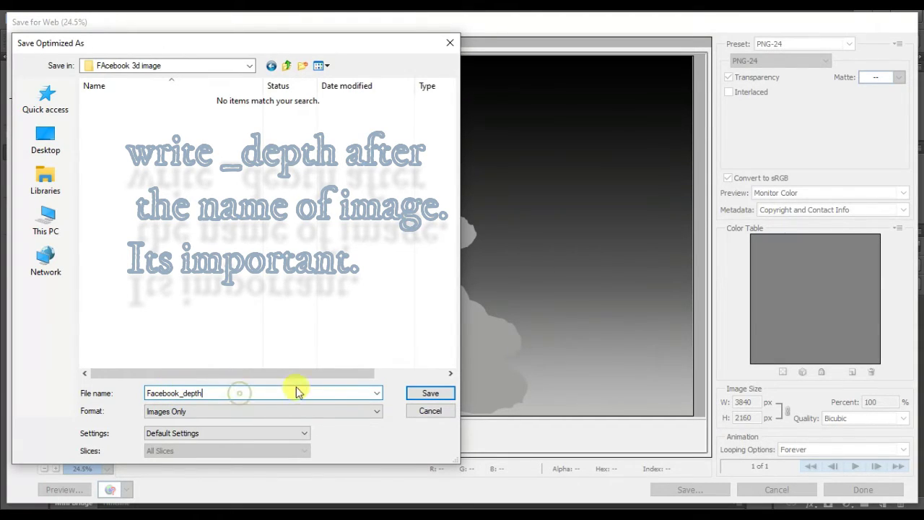
pyautogui.click(426, 396)
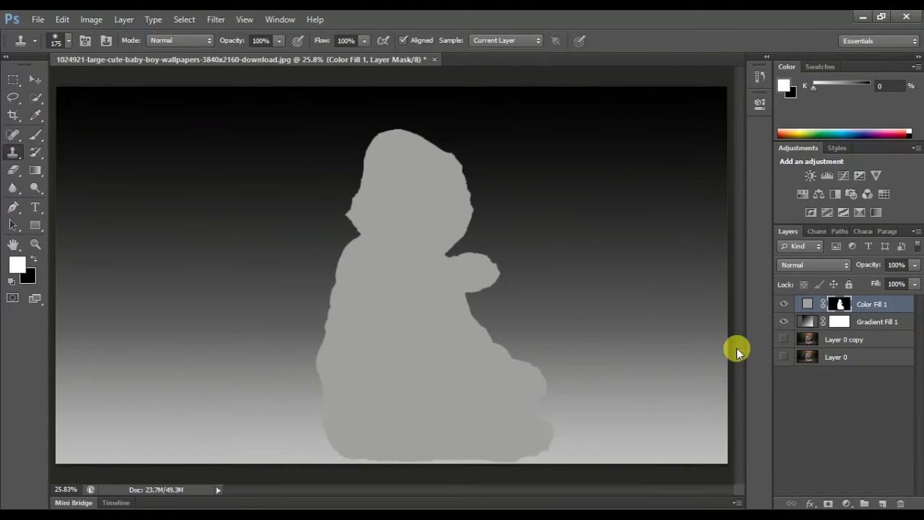
# Show only Layer 0 copy and start saving it as a PNG in the Desktop folder "FAcebook 3d image"
pyautogui.keyDown('alt'); pyautogui.click(780, 304); pyautogui.keyUp('alt')
pyautogui.keyDown('alt'); pyautogui.click(784, 340); pyautogui.keyUp('alt')
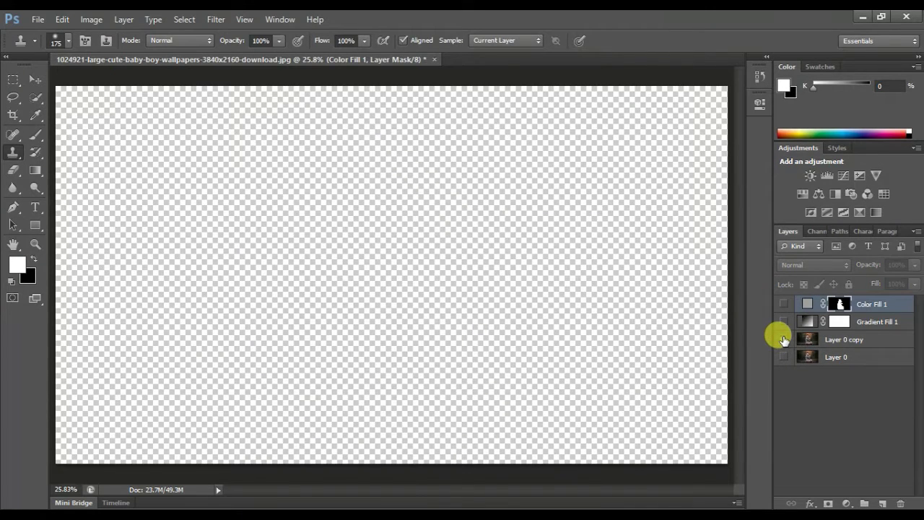
pyautogui.click(37, 20)
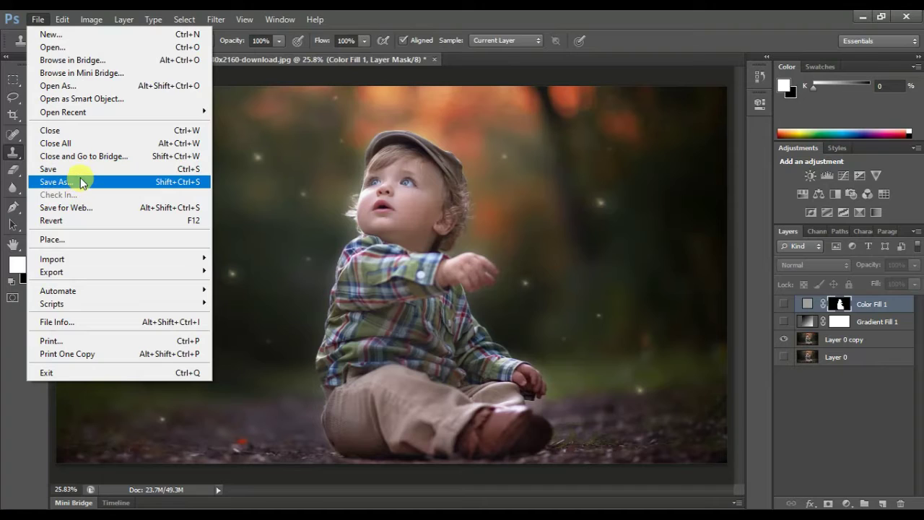
pyautogui.click(81, 183)
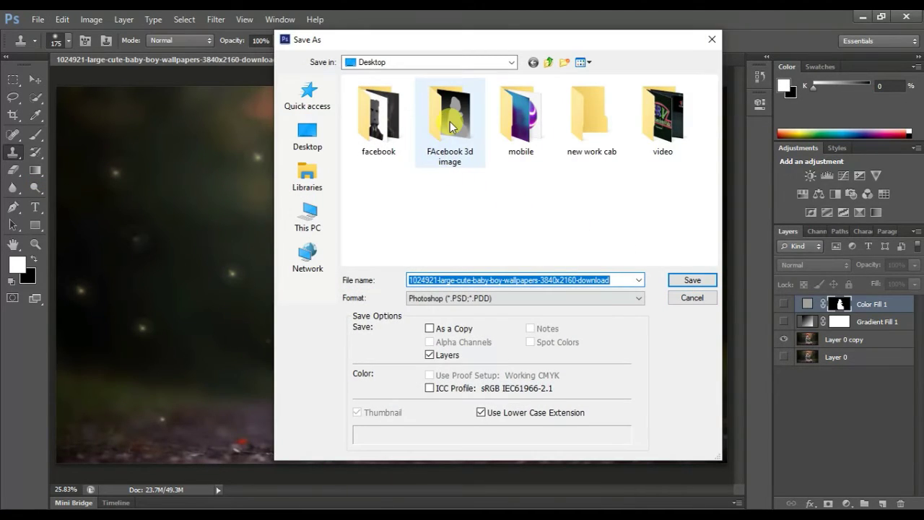
pyautogui.doubleClick(450, 123)
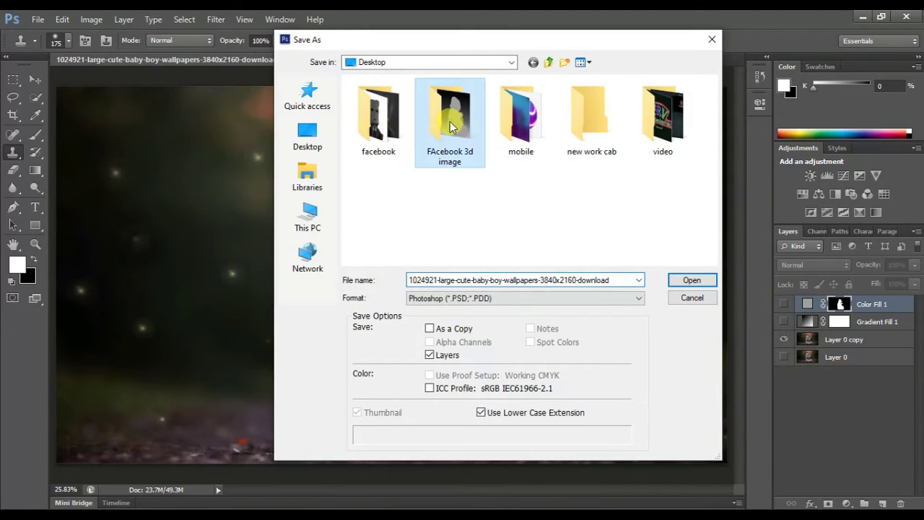
pyautogui.click(513, 298)
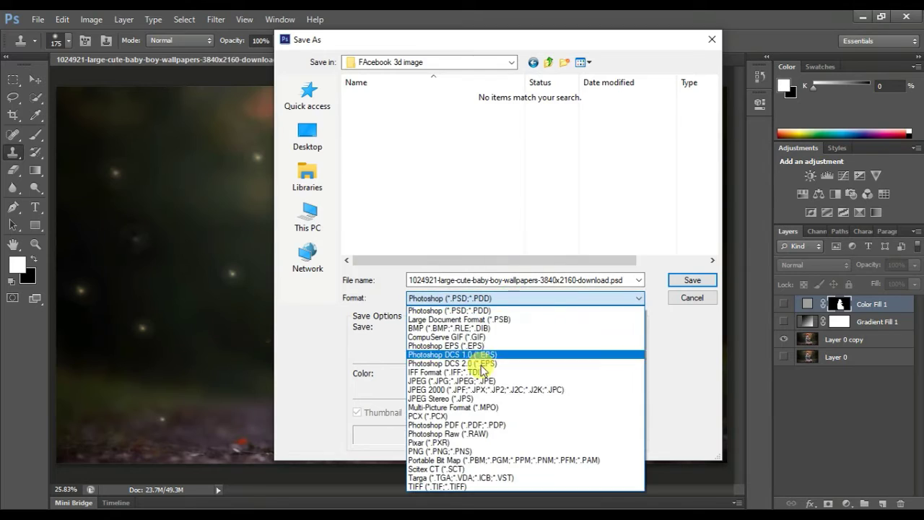
pyautogui.click(460, 449)
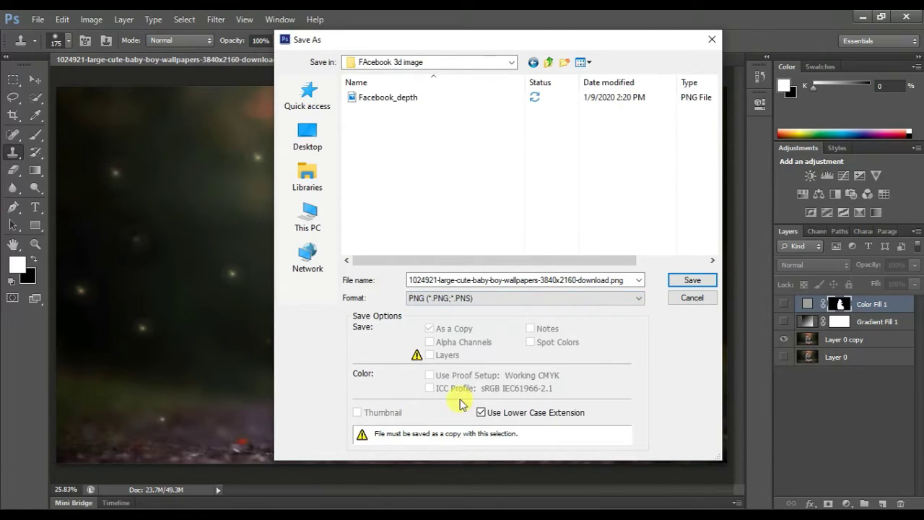
# Name the photo copy Facebook.png and save it with Smallest / Slow compression and no interlacing
pyautogui.click(525, 279)
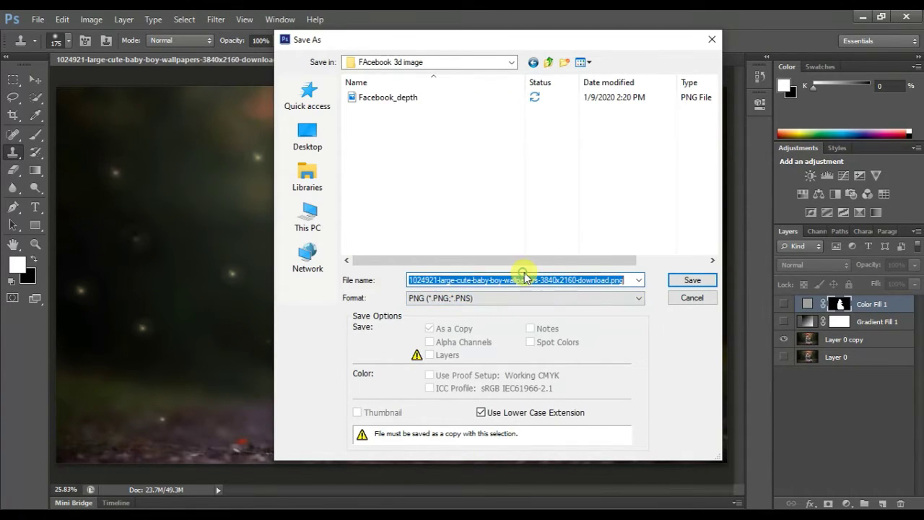
pyautogui.write('Facebook')
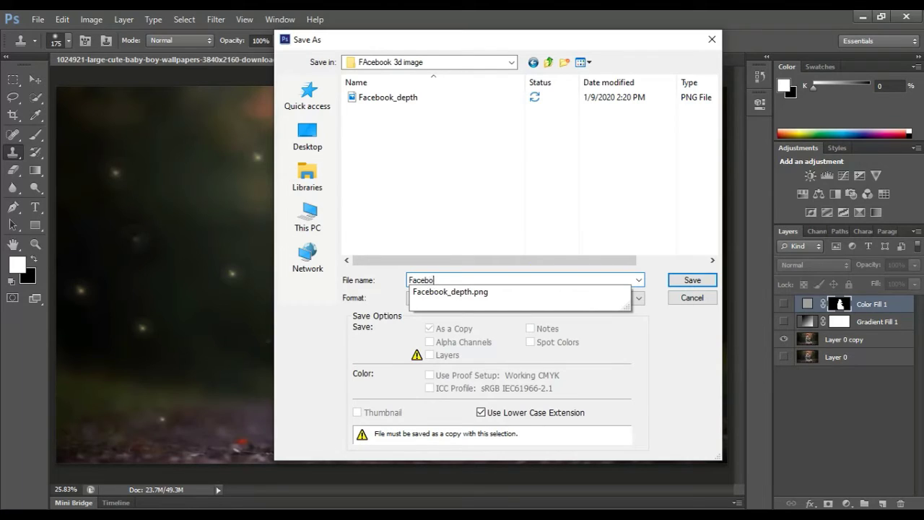
pyautogui.click(490, 293)
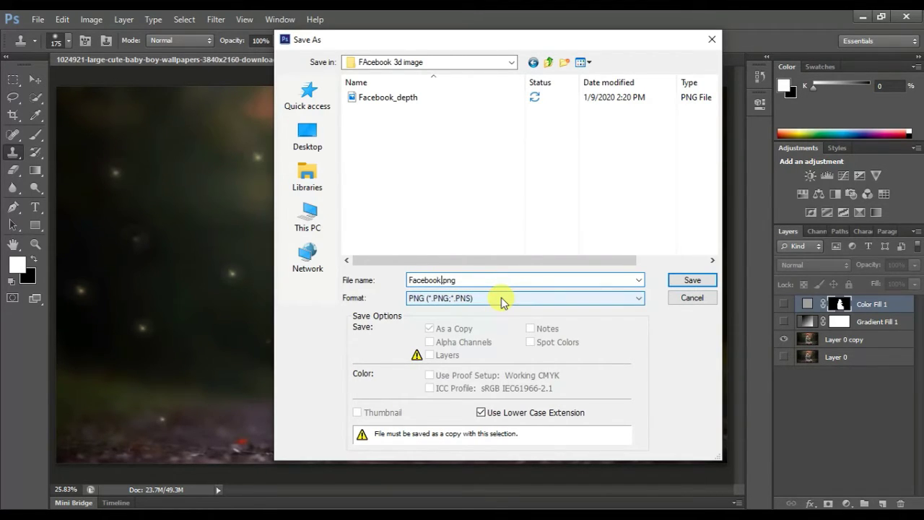
pyautogui.click(689, 283)
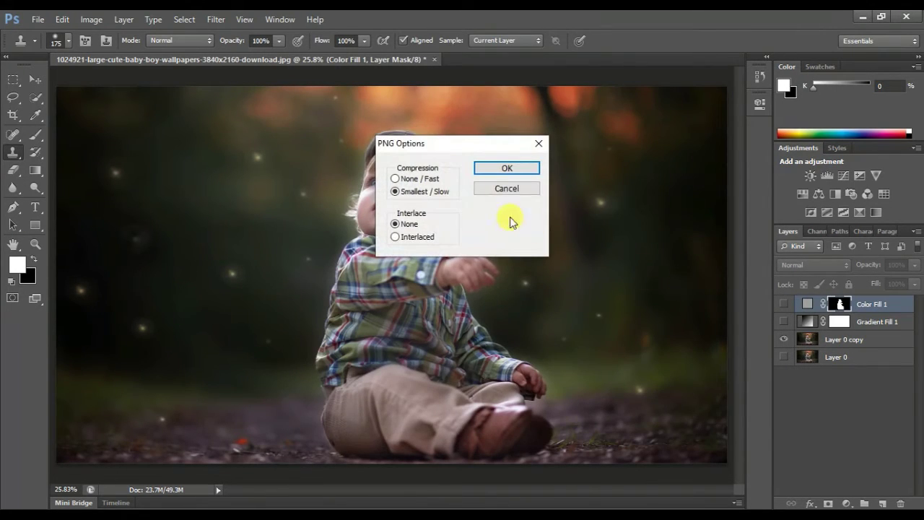
pyautogui.click(496, 167)
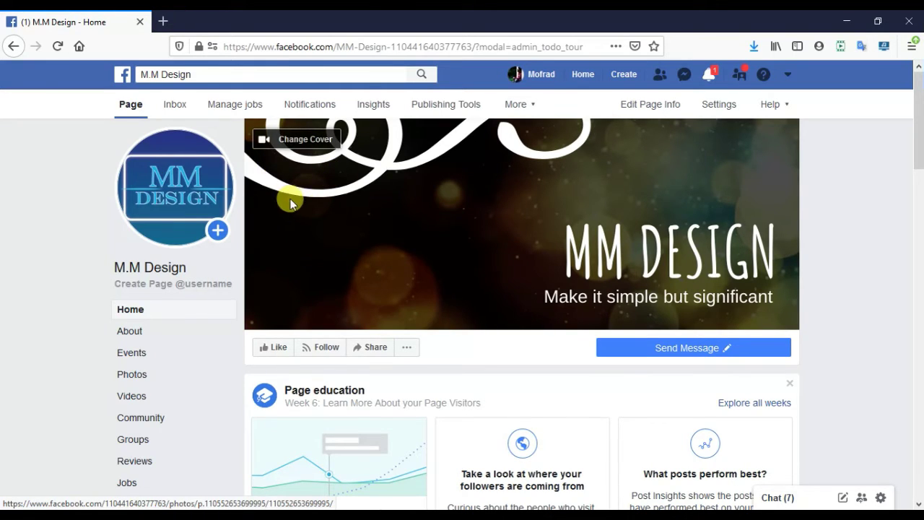
# On the M.M Design Facebook page in Firefox, start a photo post and open the Desktop folder "FAcebook 3d image" for the upload
pyautogui.scroll(-5, 290, 204)
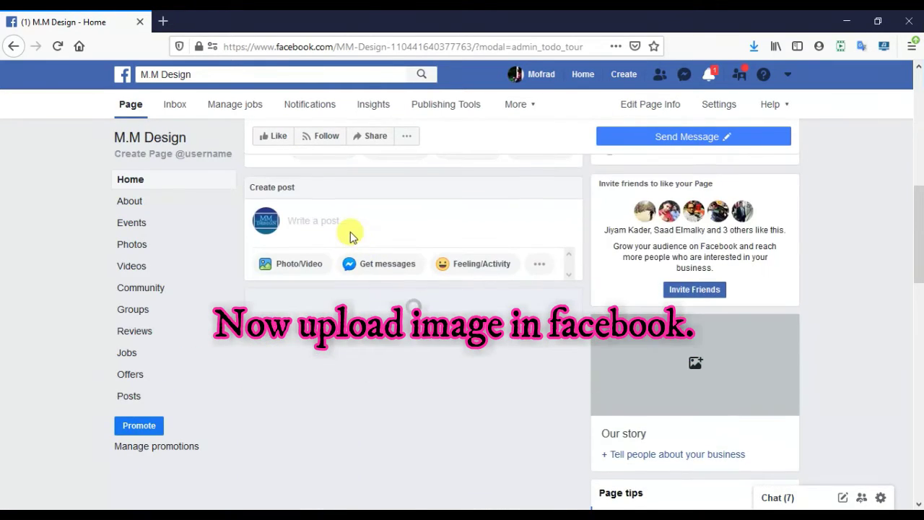
pyautogui.click(337, 218)
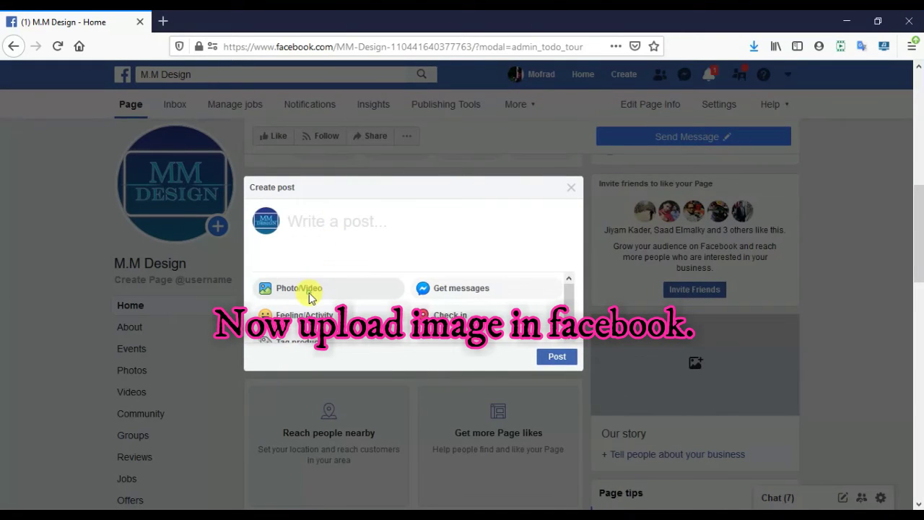
pyautogui.click(323, 289)
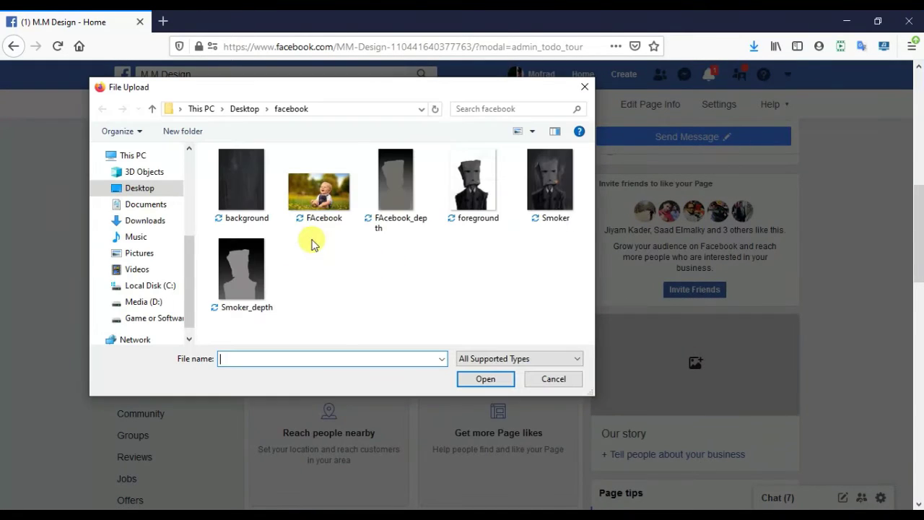
pyautogui.click(151, 108)
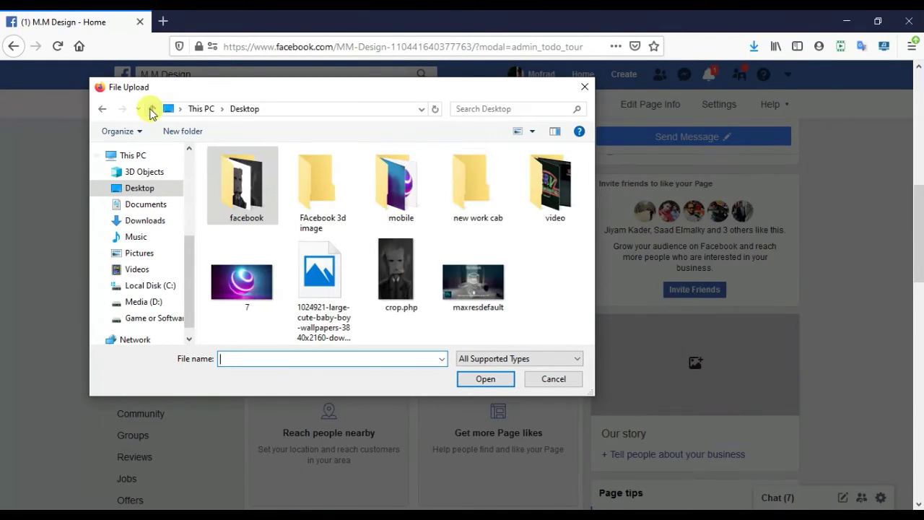
pyautogui.doubleClick(307, 215)
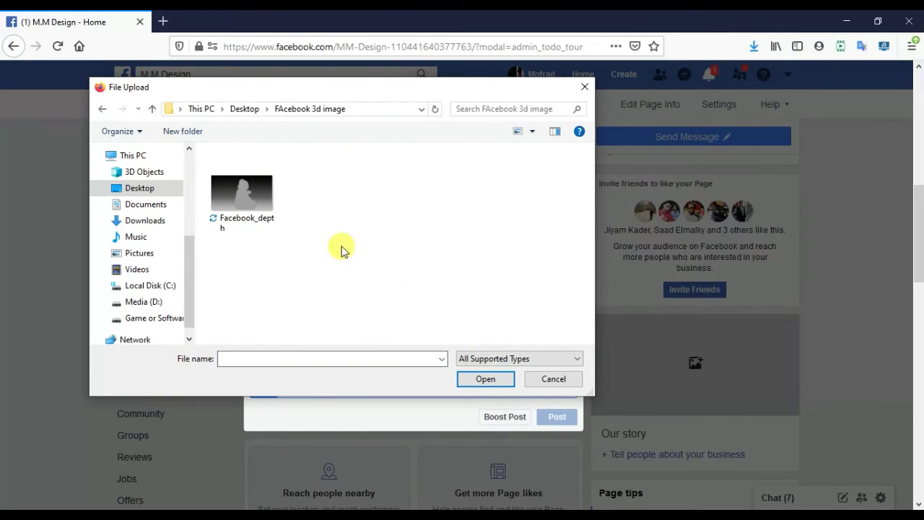
# Attach the Facebook_depth image from the folder to the new post
pyautogui.rightClick(330, 211)
pyautogui.click(368, 265)
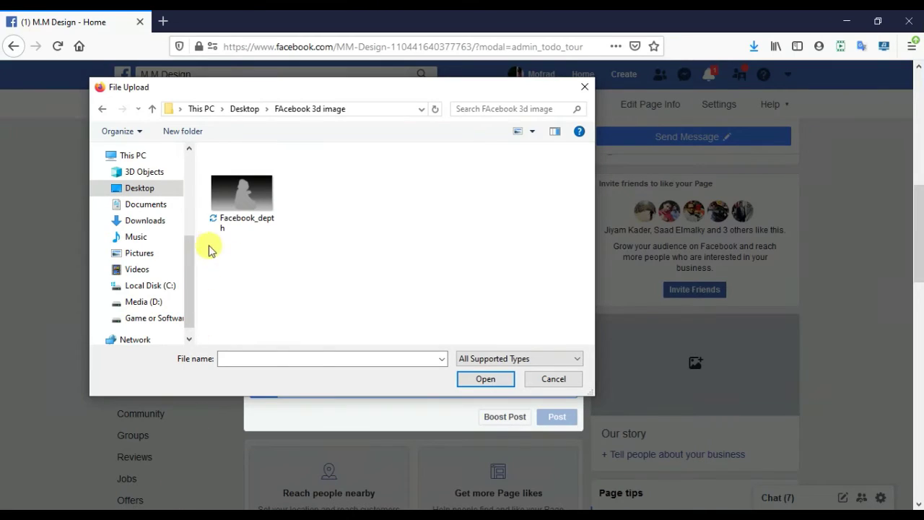
pyautogui.click(230, 220)
pyautogui.click(478, 382)
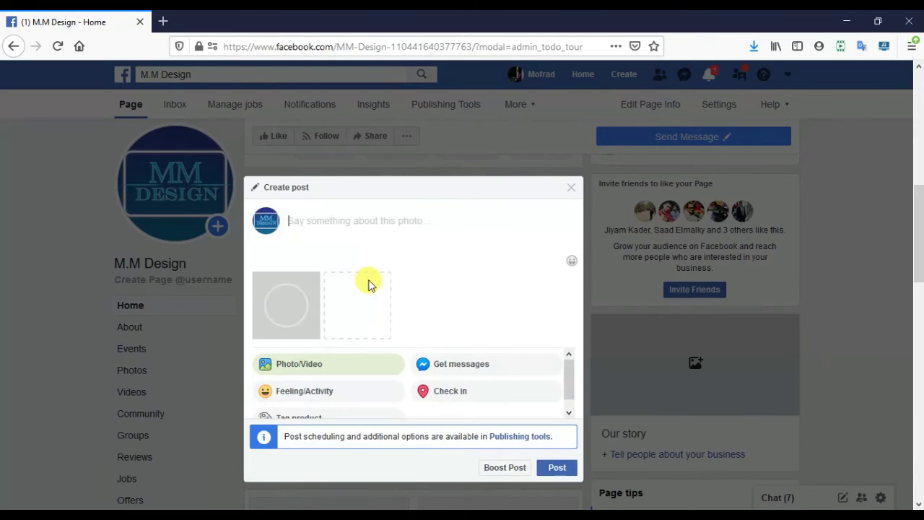
# Add the Facebook photo from the "FAcebook 3d image" folder to the post as the second image
pyautogui.click(372, 313)
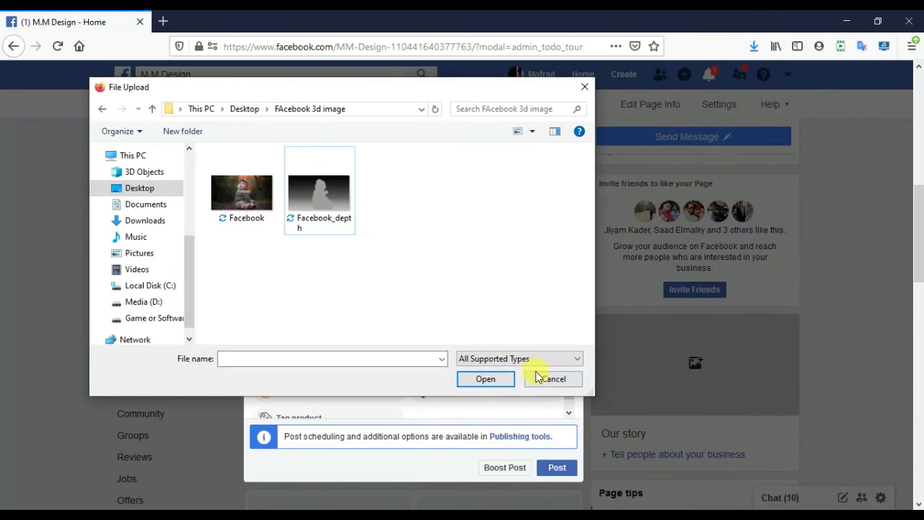
pyautogui.click(553, 379)
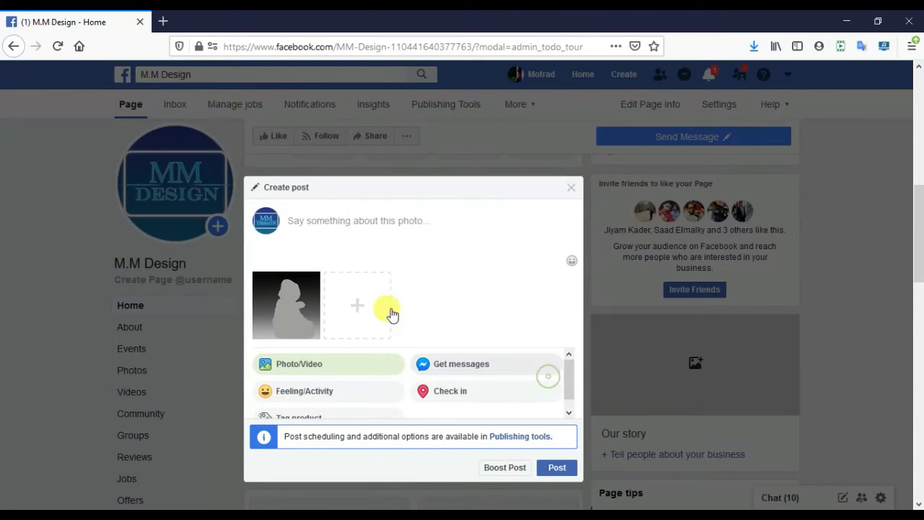
pyautogui.click(334, 287)
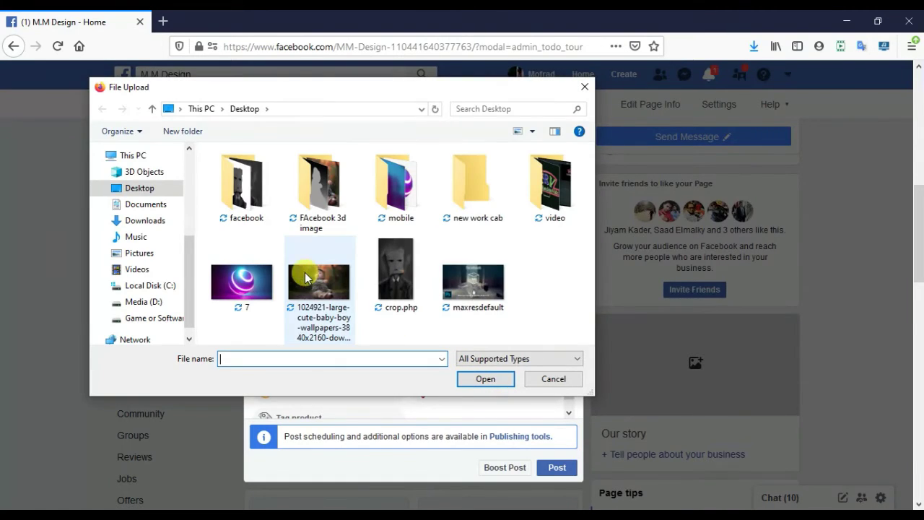
pyautogui.doubleClick(307, 189)
pyautogui.click(238, 190)
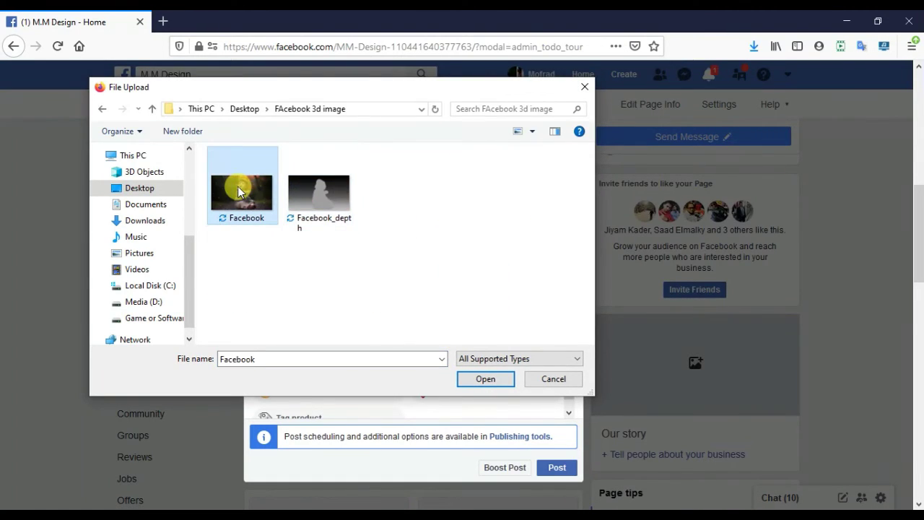
pyautogui.click(482, 382)
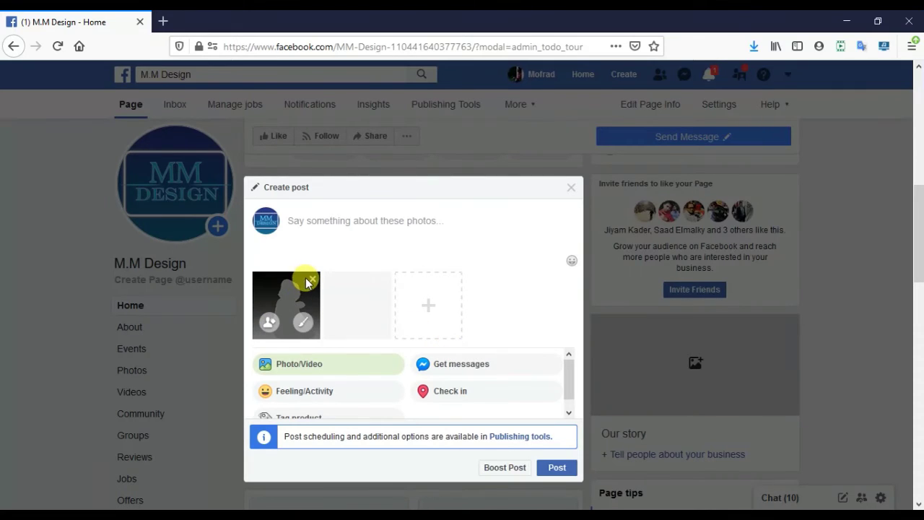
# Let the 3D photo preview finish generating and publish the post on the page
pyautogui.moveTo(343, 298)
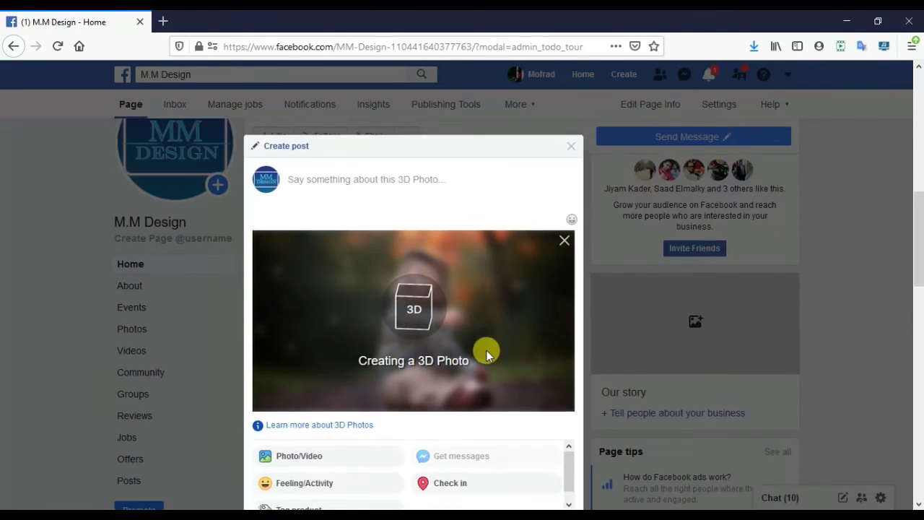
pyautogui.scroll(1, 423, 357)
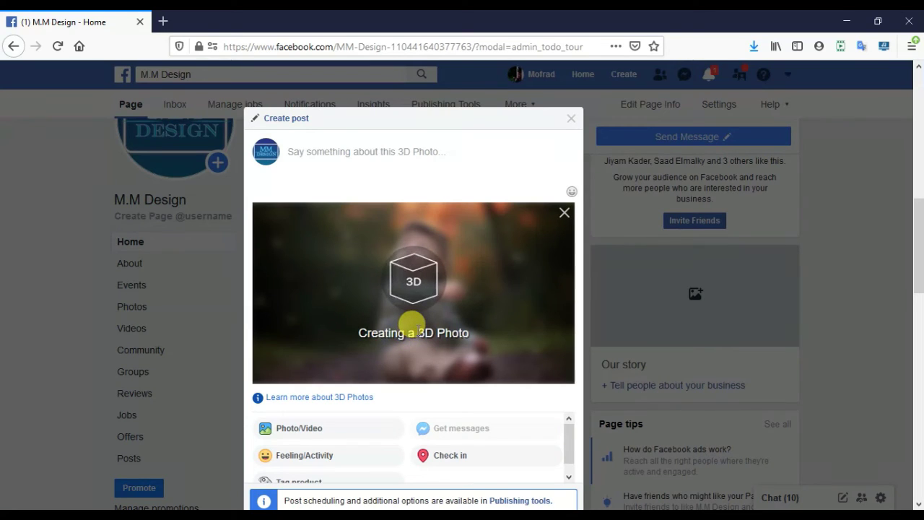
pyautogui.scroll(-3, 413, 339)
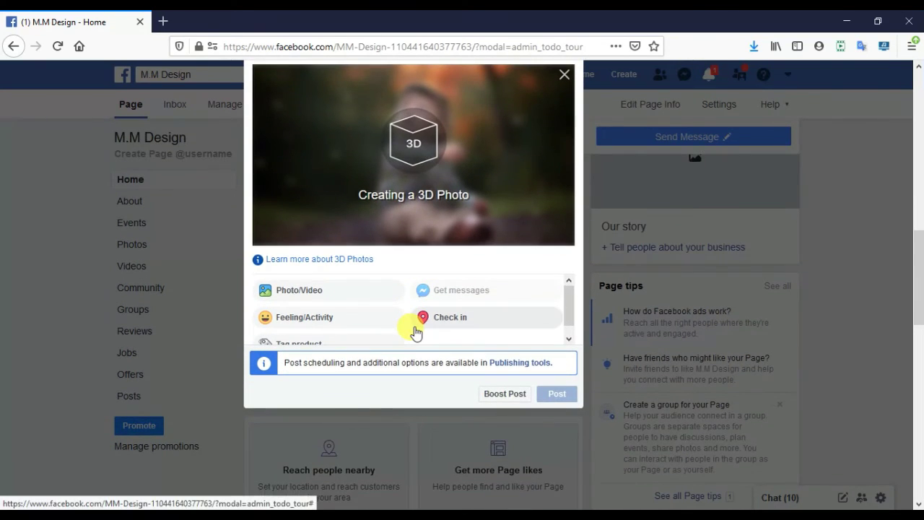
pyautogui.scroll(2, 415, 331)
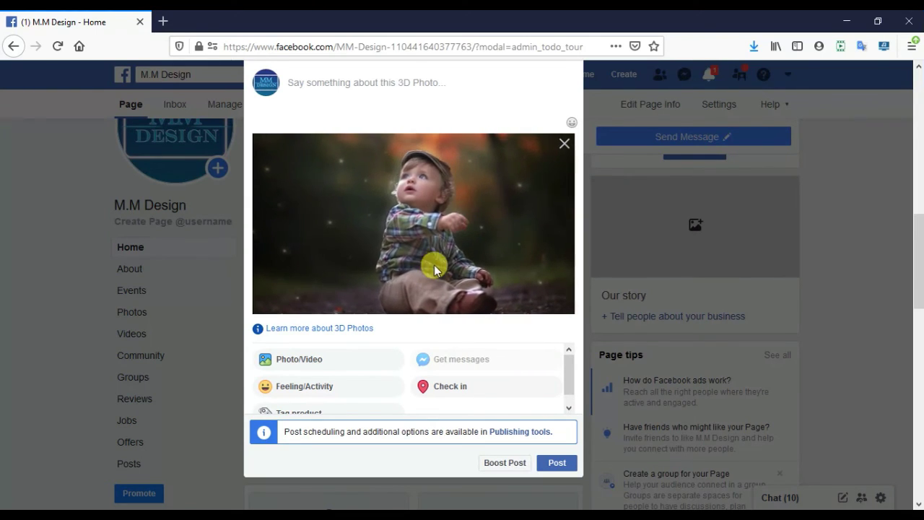
pyautogui.click(551, 463)
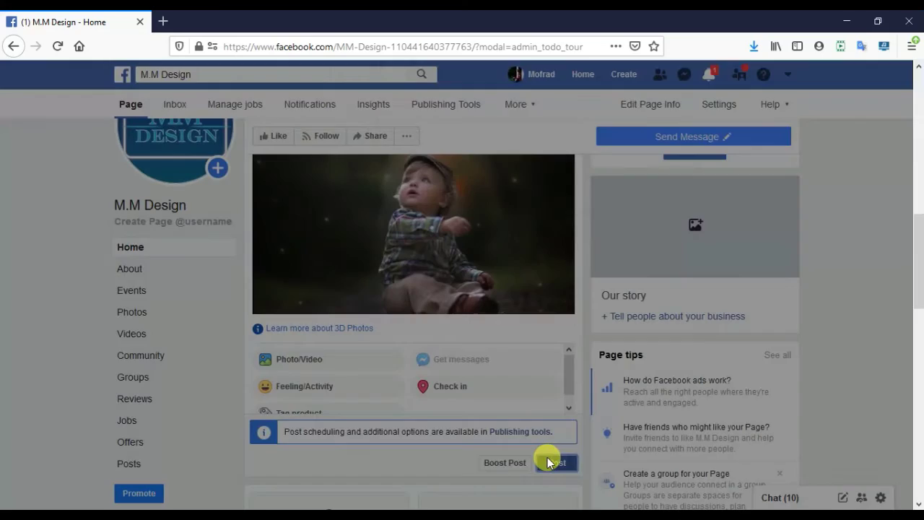
# Find the newly published baby photo post in the page's feed and examine its 3D effect
pyautogui.scroll(-5, 462, 404)
pyautogui.scroll(-2, 413, 392)
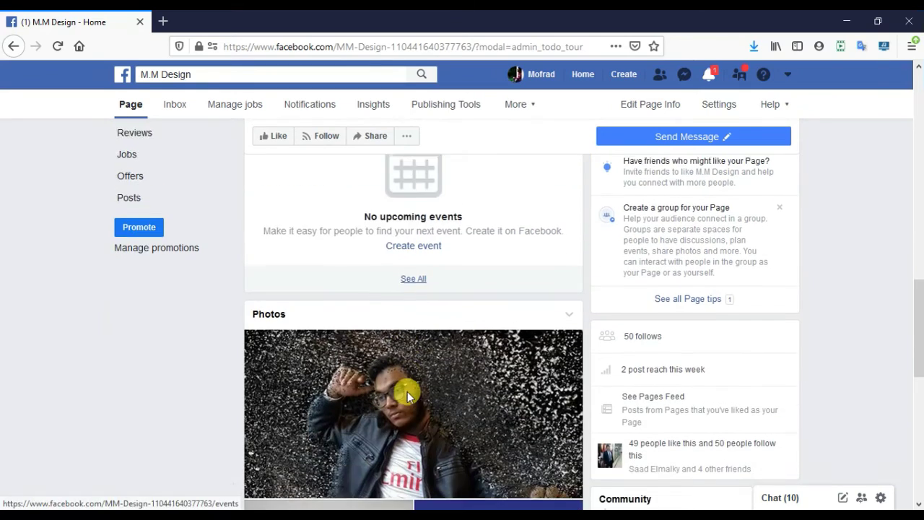
pyautogui.scroll(1, 408, 392)
pyautogui.scroll(-3, 408, 391)
pyautogui.scroll(3, 408, 391)
pyautogui.scroll(3, 407, 390)
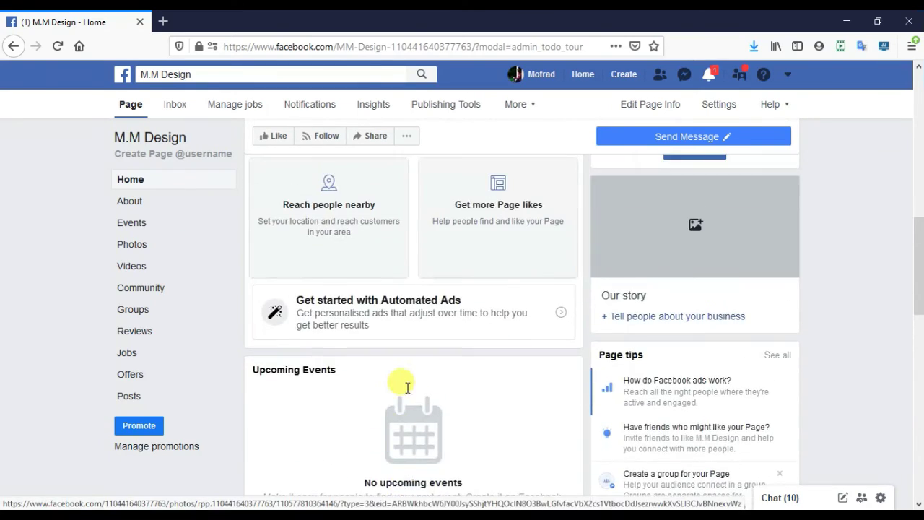
pyautogui.scroll(-10, 392, 386)
pyautogui.scroll(5, 390, 388)
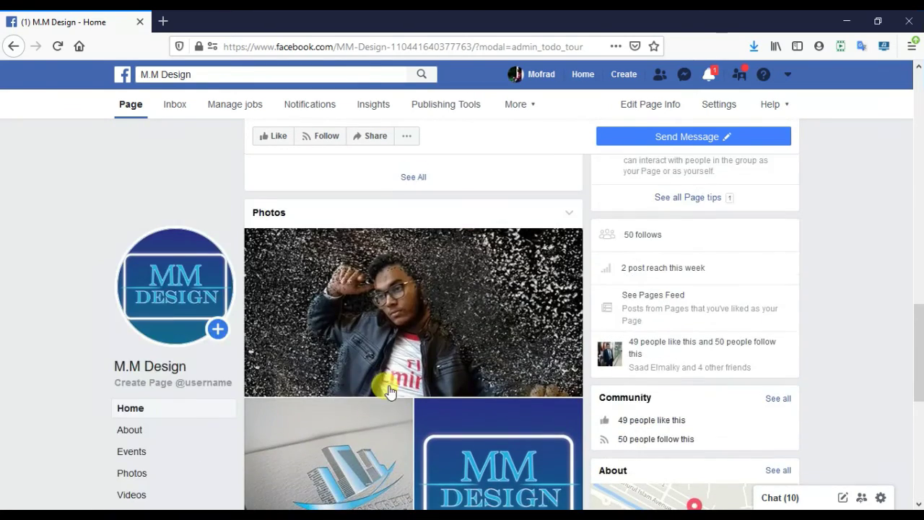
pyautogui.scroll(-5, 392, 412)
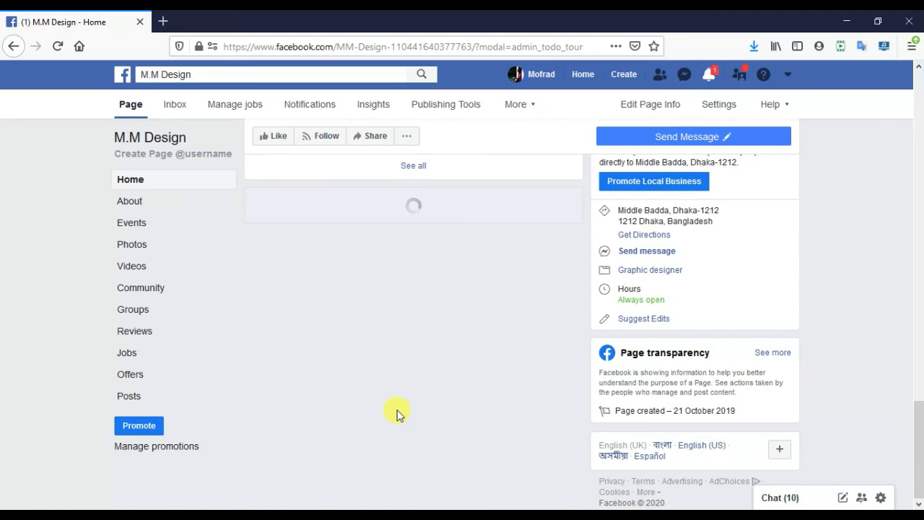
pyautogui.scroll(-5, 392, 412)
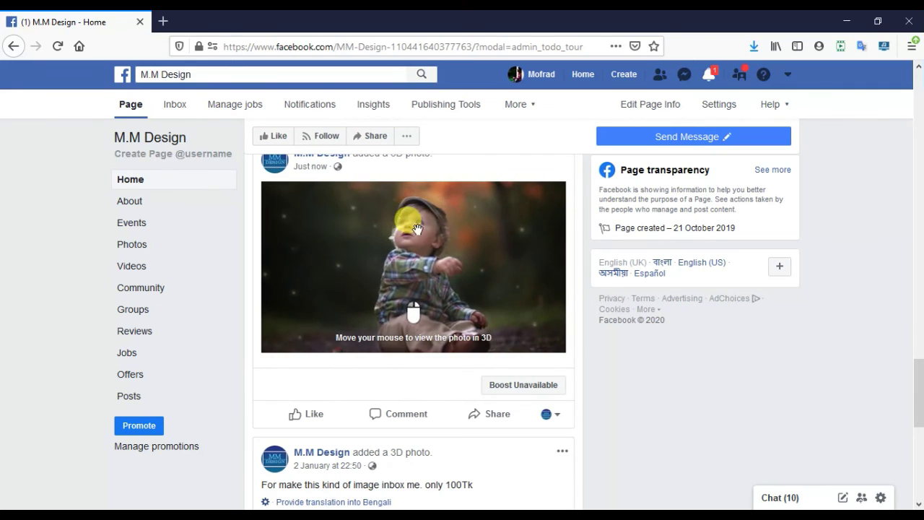
pyautogui.click(218, 509)
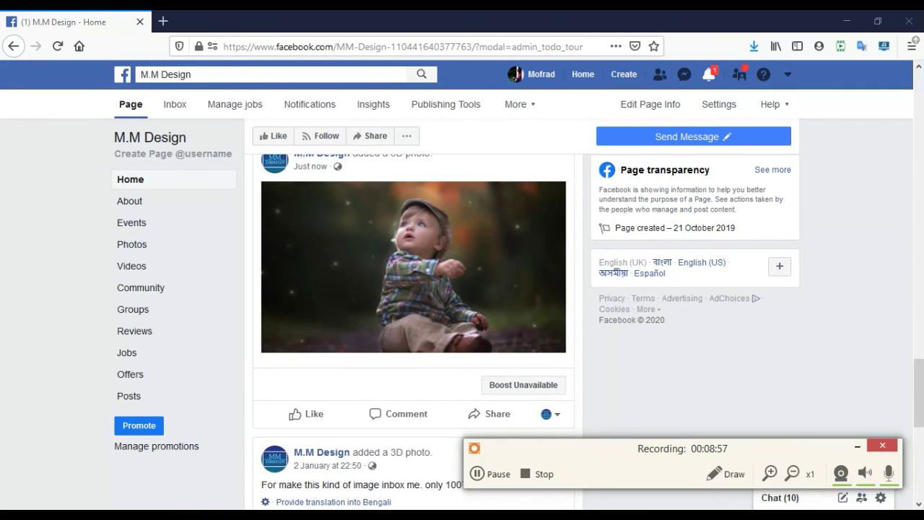